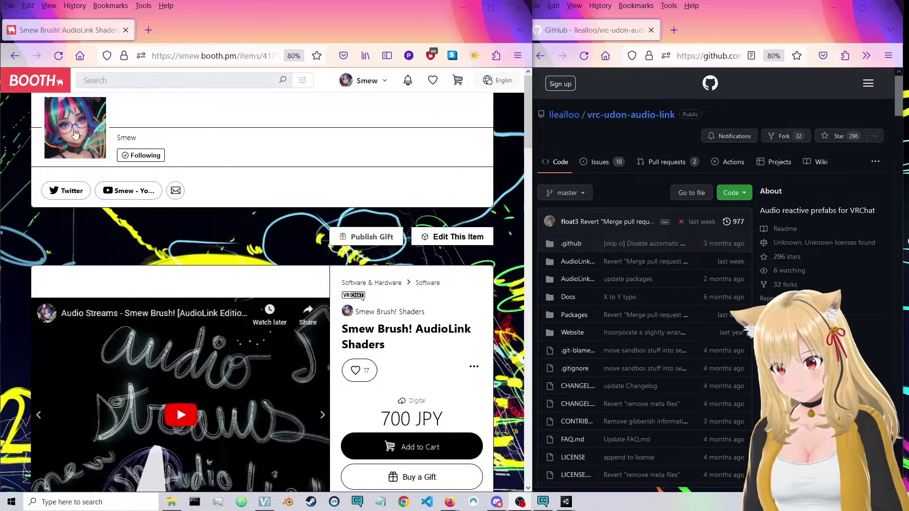
Step: Read the AudioLink Shaders update notes, highlighting the VCC compatibility line
scroll(106, 180, "down", 3)
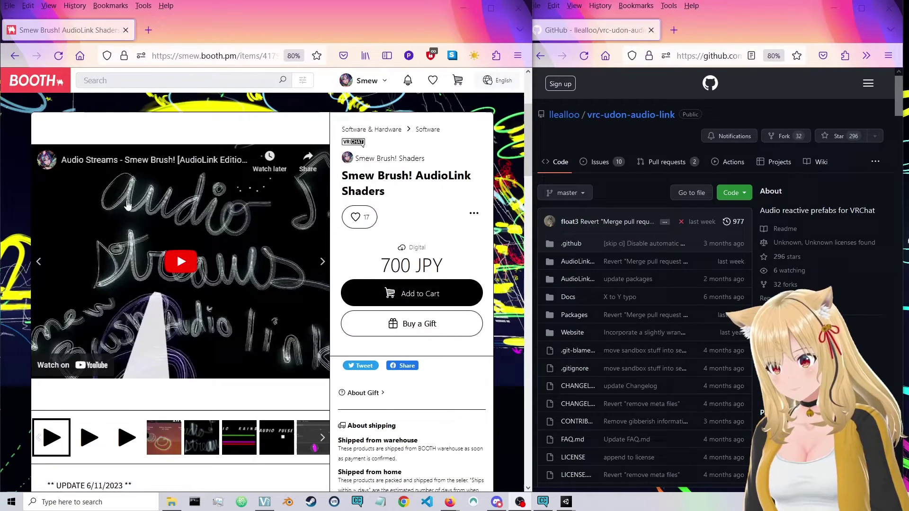
scroll(183, 198, "up", 3)
scroll(291, 273, "down", 3)
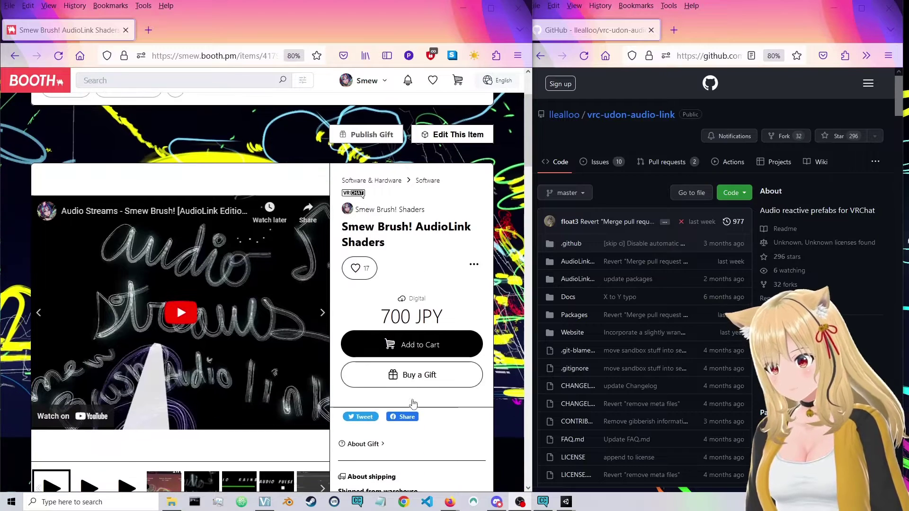
scroll(155, 278, "down", 4)
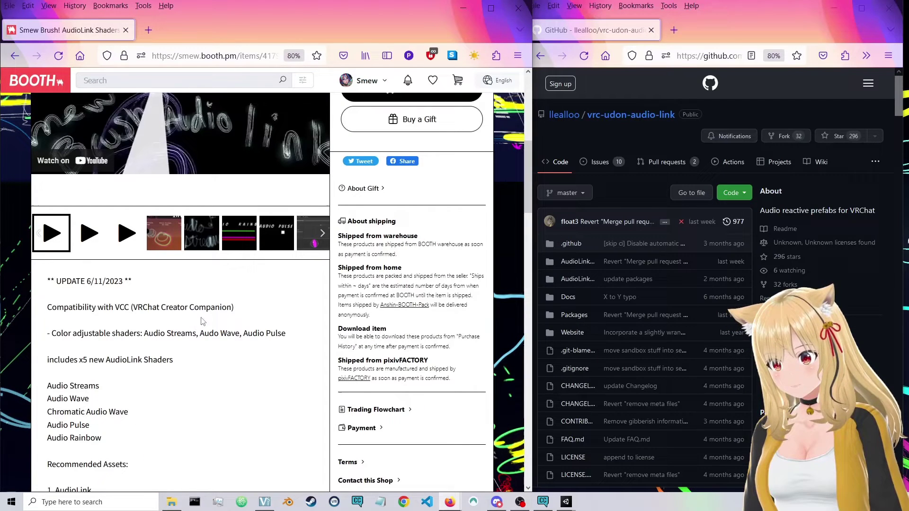
triple_click(142, 307)
left_click_drag(56, 282, 234, 309)
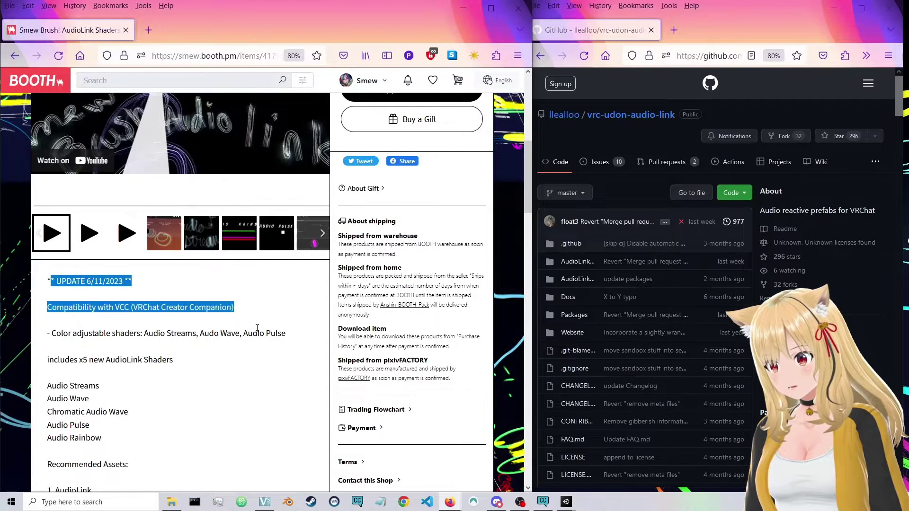
left_click(257, 316)
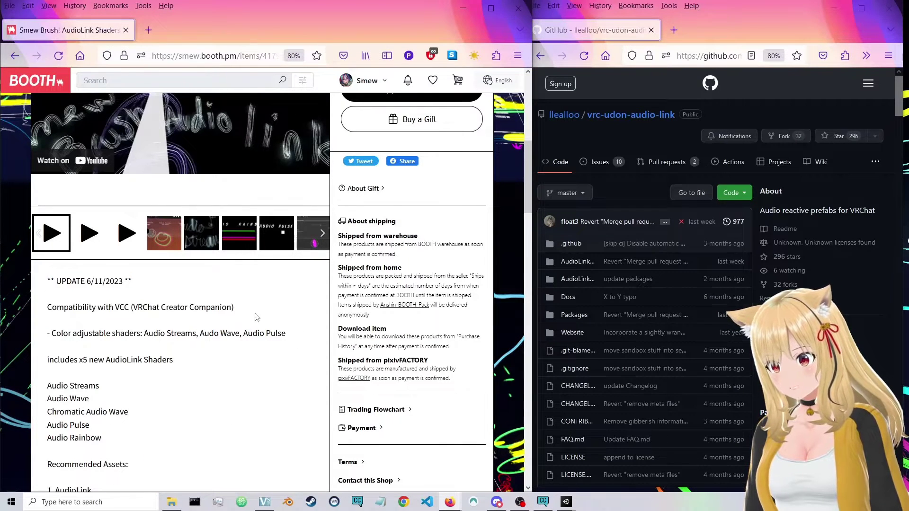
double_click(125, 307)
double_click(125, 306)
triple_click(125, 307)
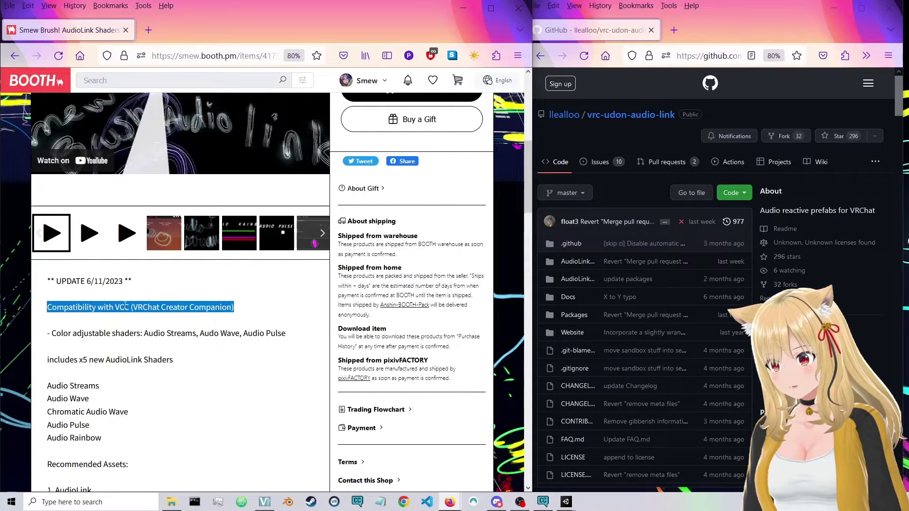
left_click(294, 355)
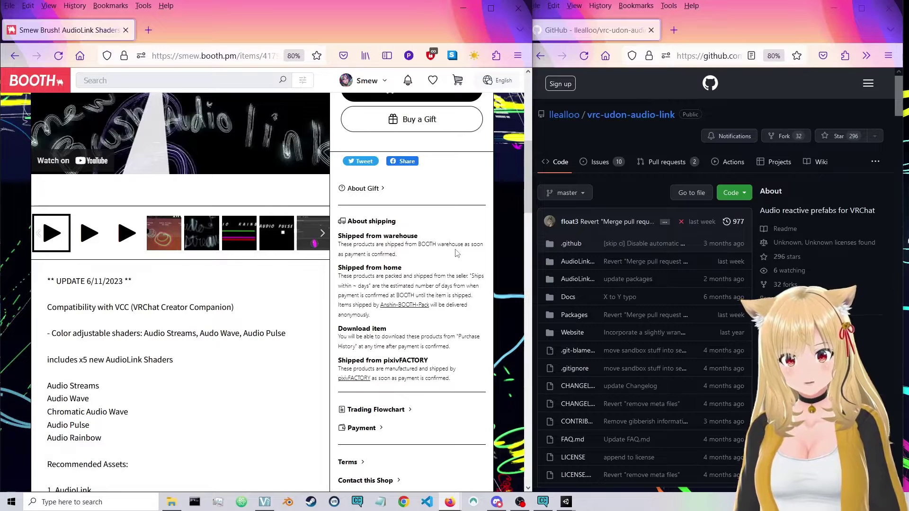
Step: Check the project's package list in Creator Companion, then close the companion window
left_click(543, 502)
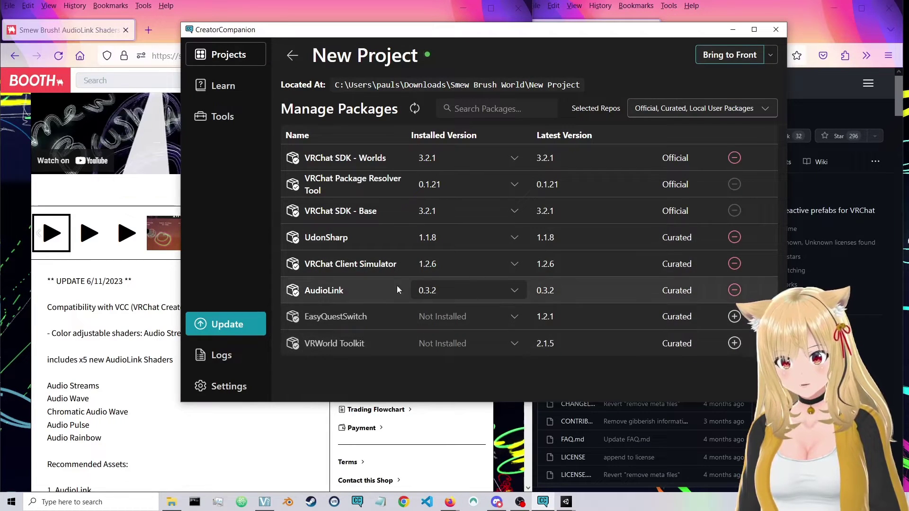
key("alt+Tab")
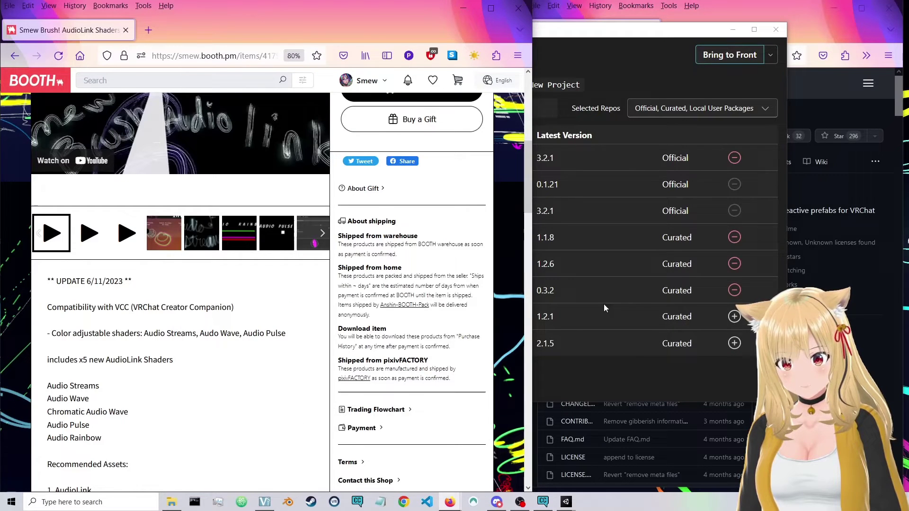
left_click(773, 27)
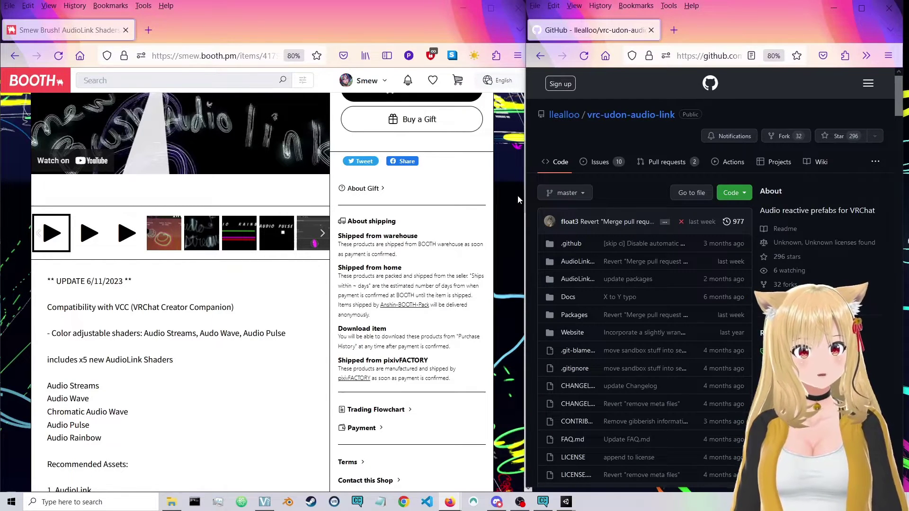
mouse_move(543, 501)
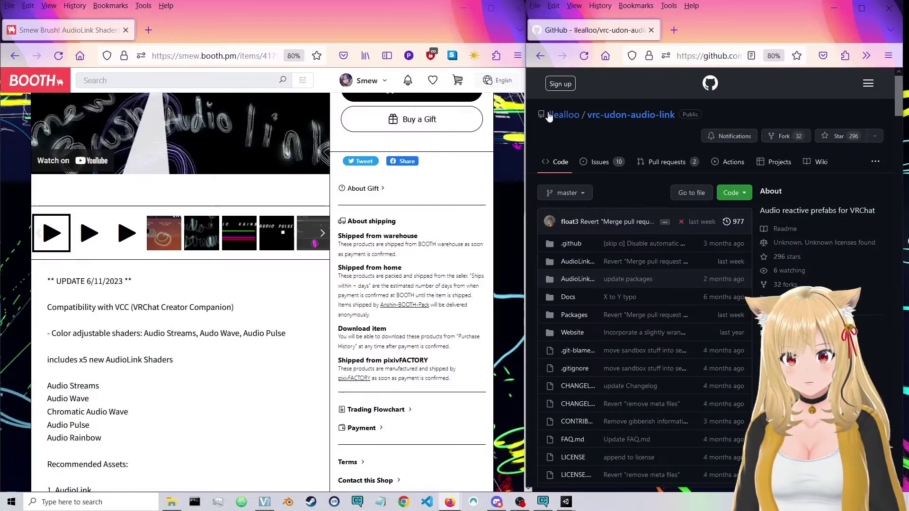
Step: Return to the Smew Brush! Shaders shop page and scroll through it
scroll(330, 255, "up", 7)
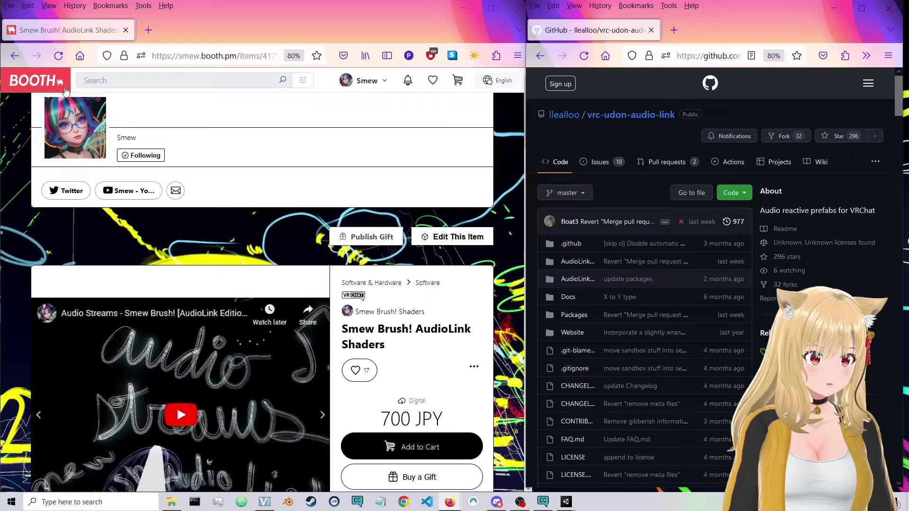
key("alt+Left")
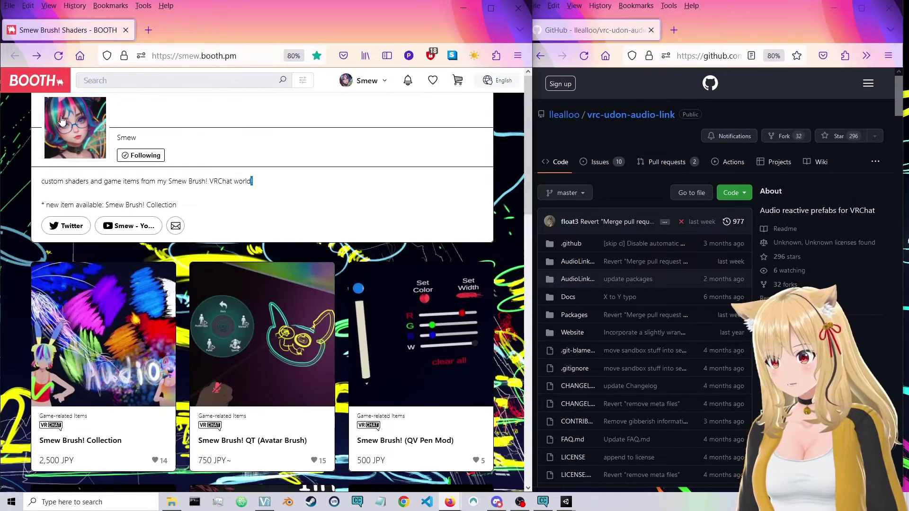
scroll(223, 331, "down", 5)
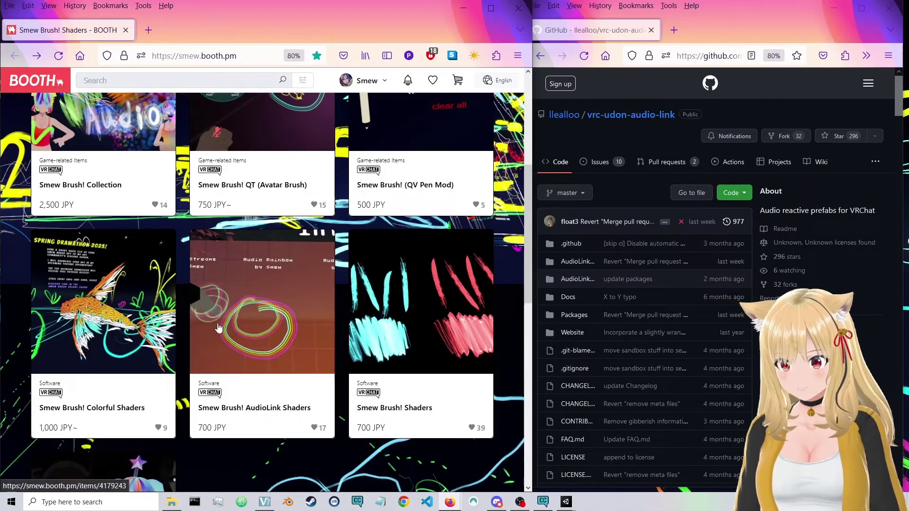
scroll(274, 404, "up", 4)
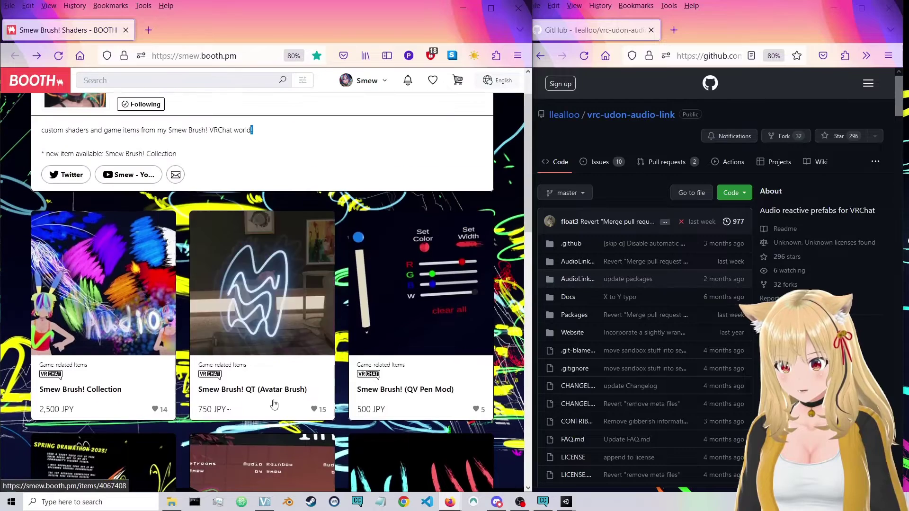
scroll(273, 404, "down", 3)
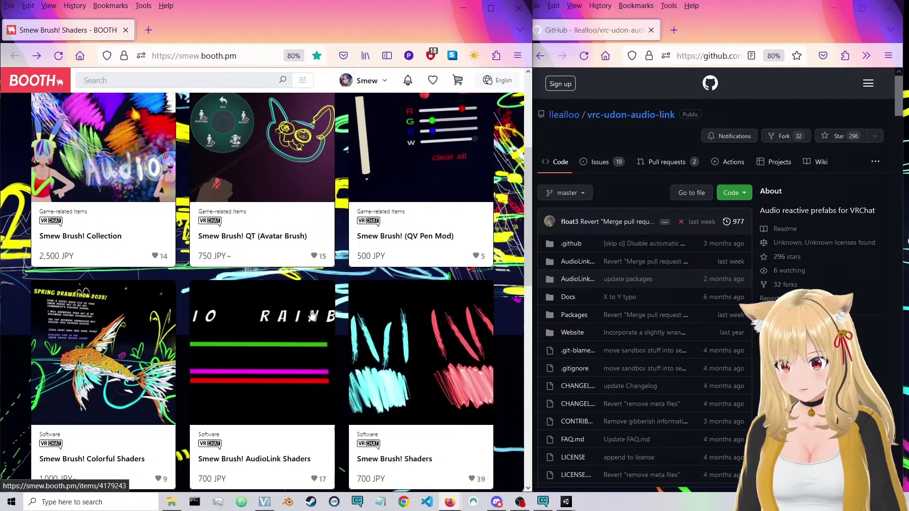
scroll(312, 315, "up", 4)
Step: Scroll the AudioLink GitHub README to its 'Updating projects' section
left_click(783, 107)
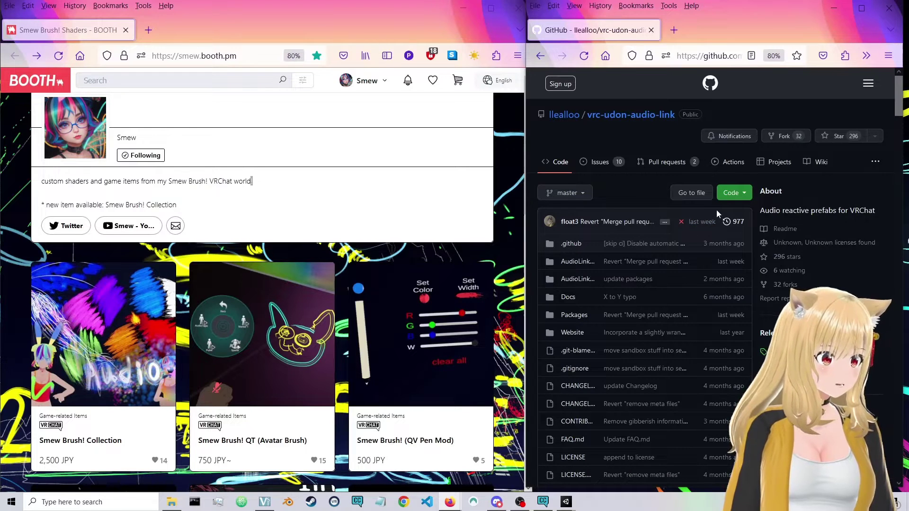
scroll(717, 209, "down", 10)
scroll(811, 248, "up", 10)
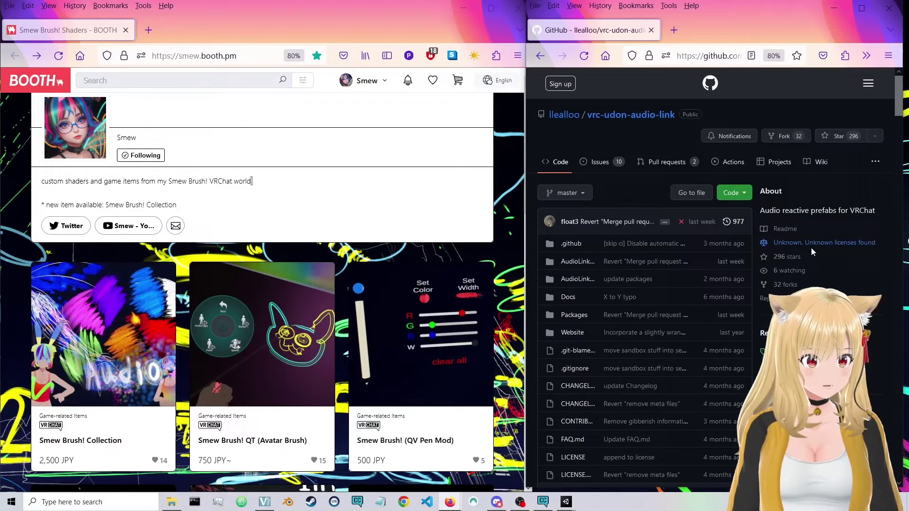
scroll(786, 197, "down", 8)
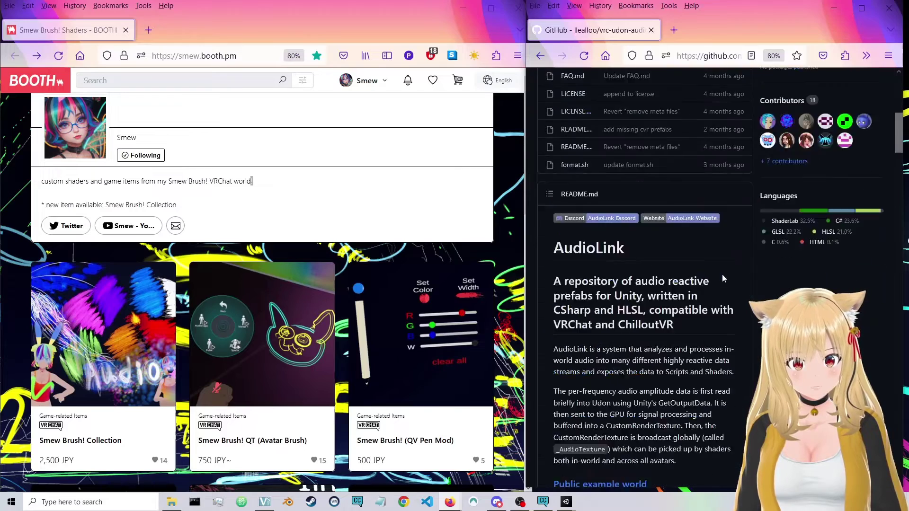
scroll(723, 276, "down", 15)
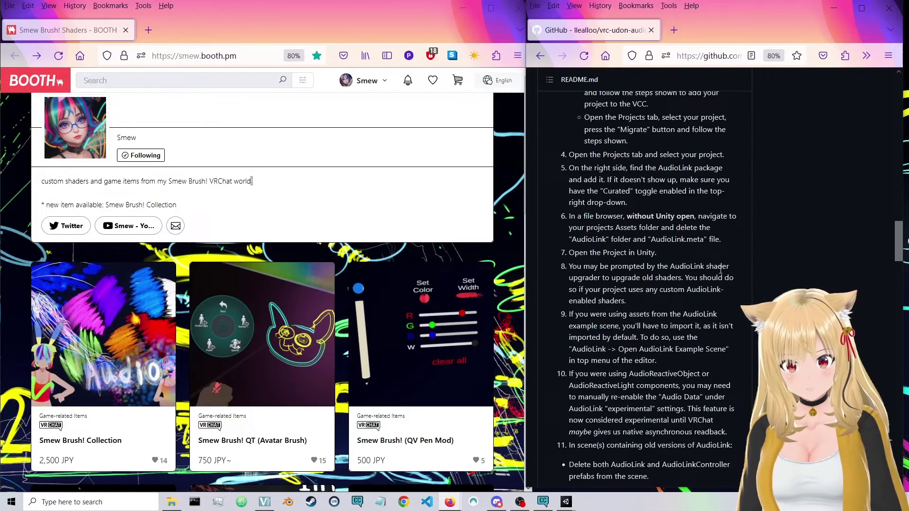
scroll(720, 271, "up", 5)
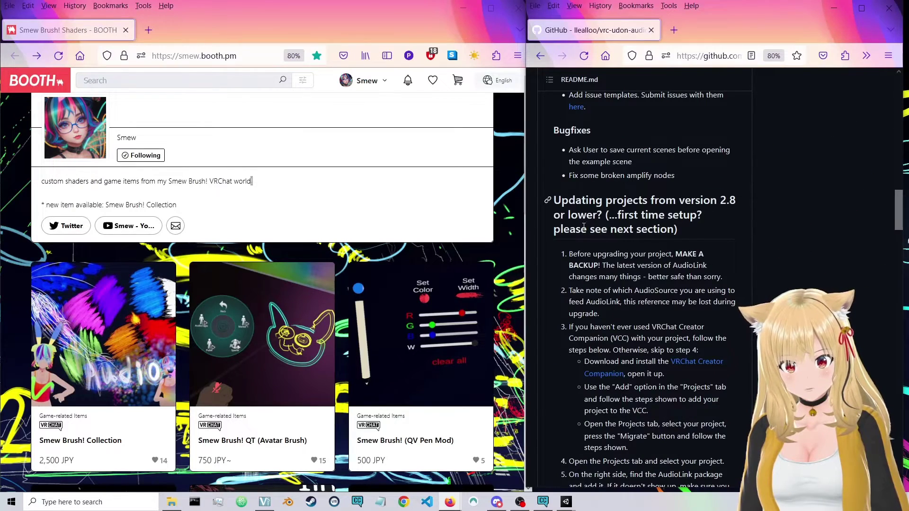
left_click_drag(559, 199, 705, 299)
left_click(714, 242)
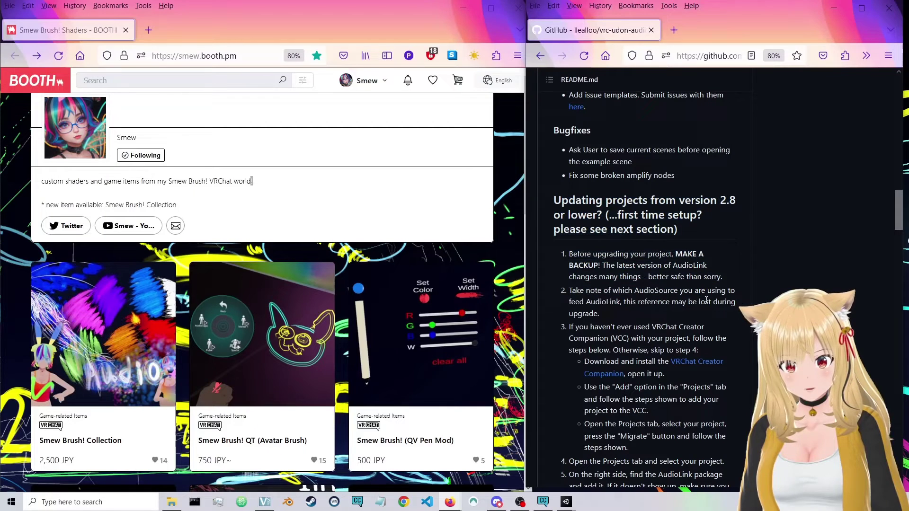
scroll(696, 251, "down", 3)
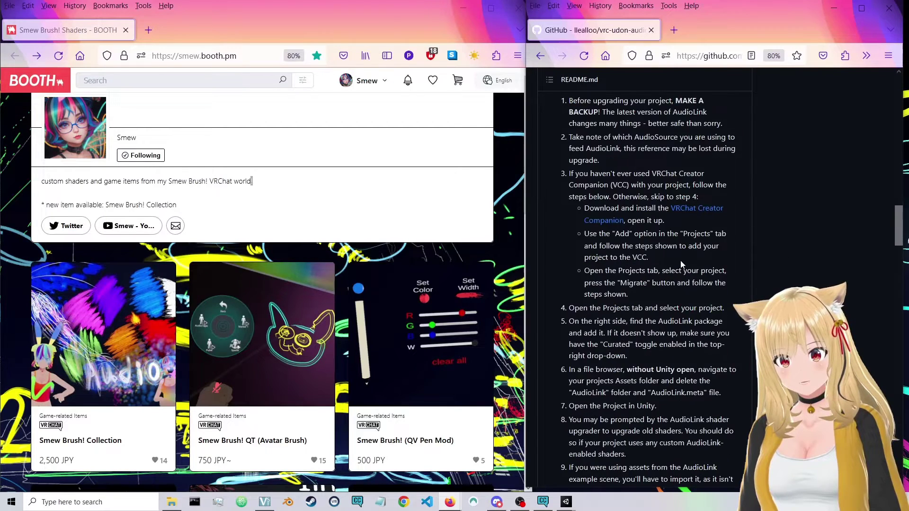
scroll(684, 260, "up", 3)
scroll(705, 298, "down", 3)
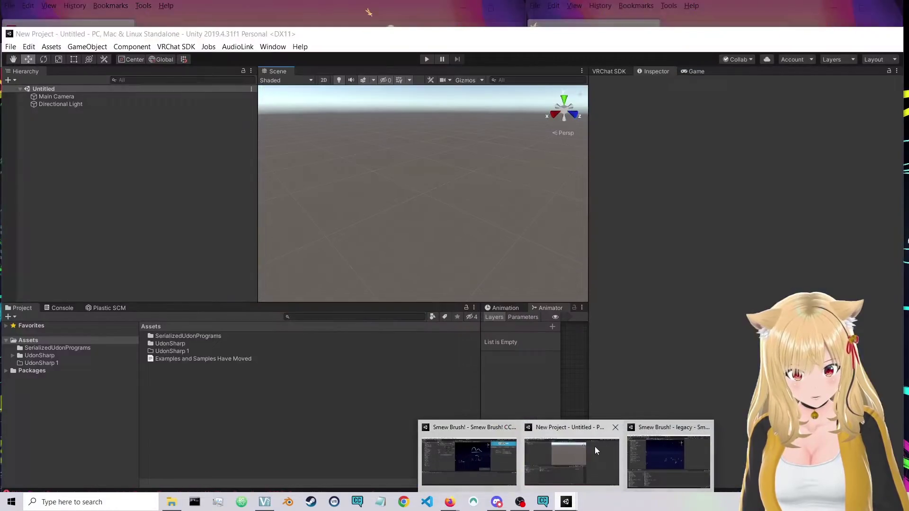
Step: Switch to the Smew Brush! Unity project and maximize its window
mouse_move(665, 457)
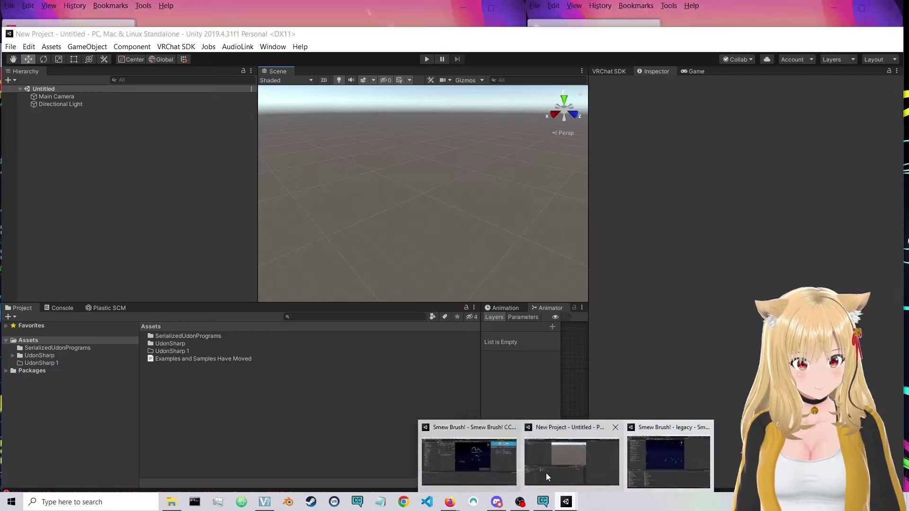
left_click(546, 473)
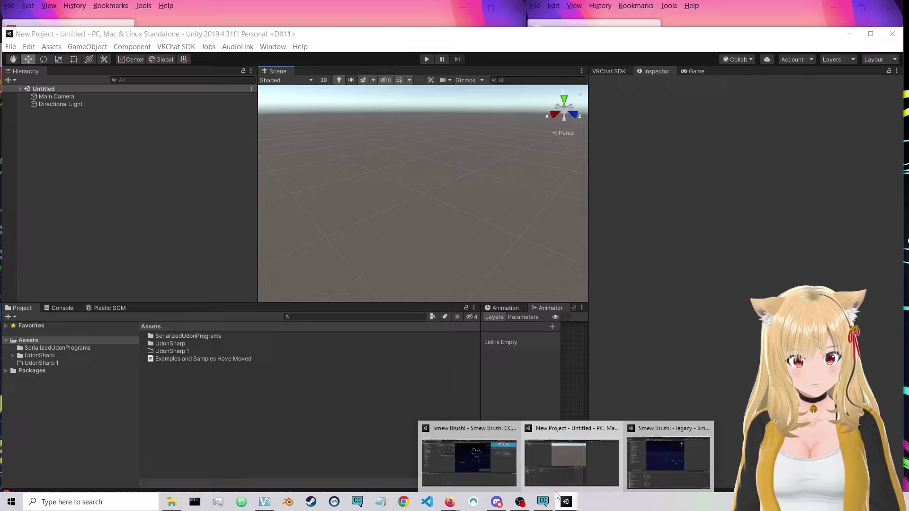
key("alt+Tab")
key("super+Up")
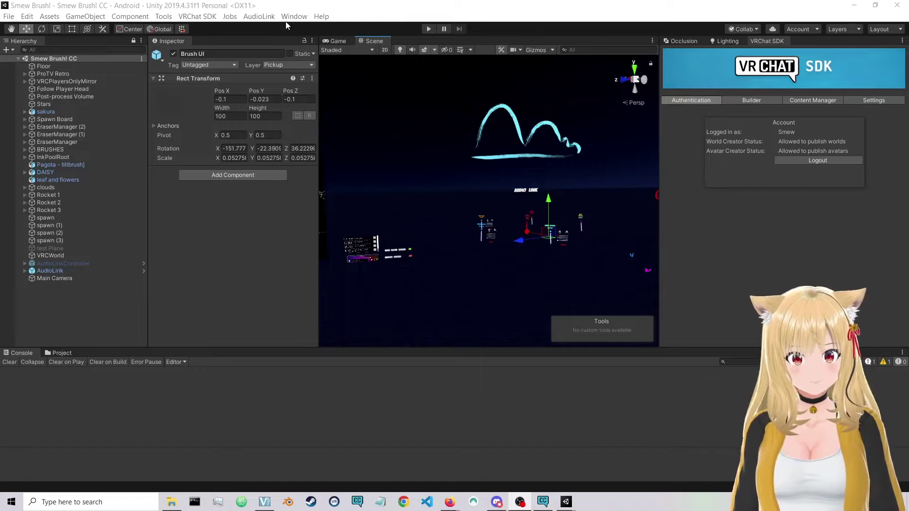
Step: Select AudioLink, widen the Inspector, and ping its AudioLinkInput audio source
left_click(254, 18)
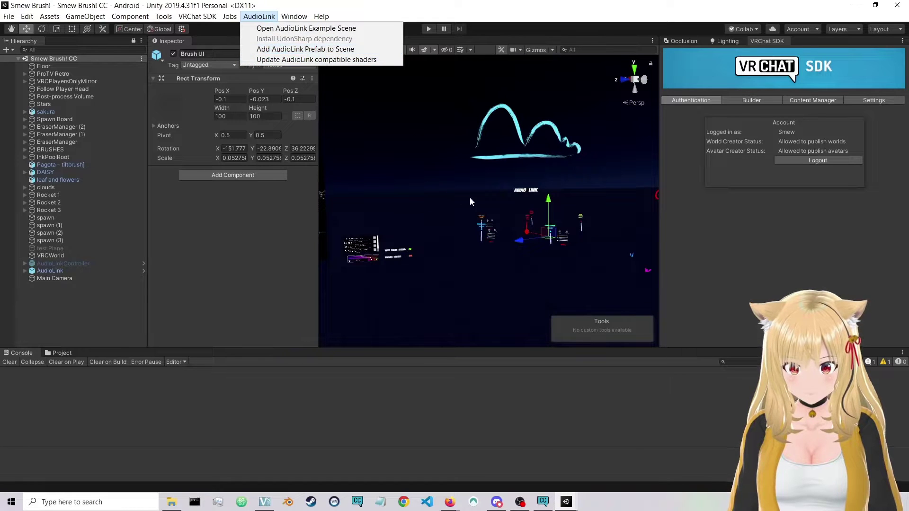
left_click(76, 270)
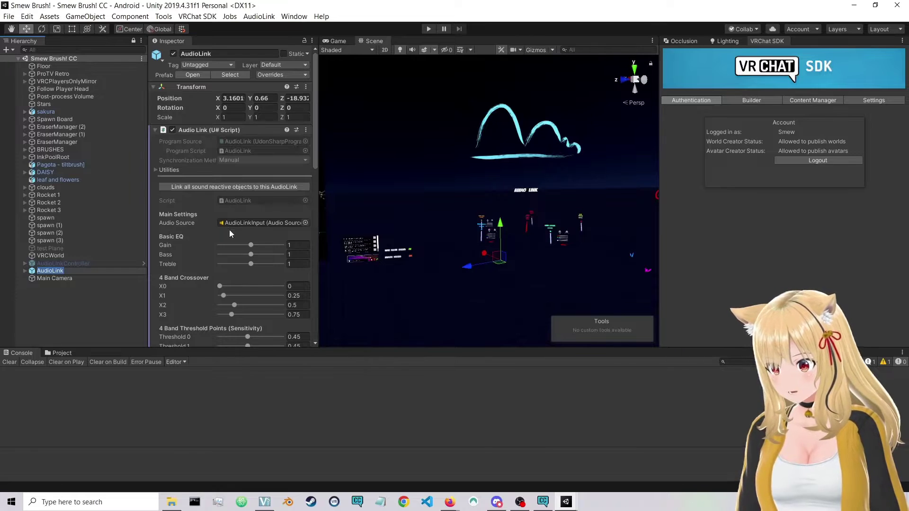
scroll(229, 234, "down", 10)
scroll(255, 276, "up", 10)
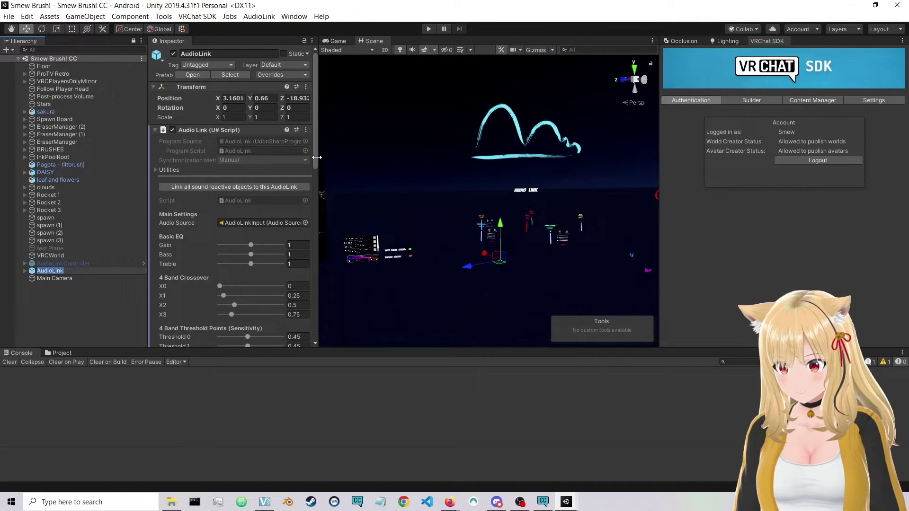
left_click_drag(316, 157, 350, 156)
left_click(106, 271)
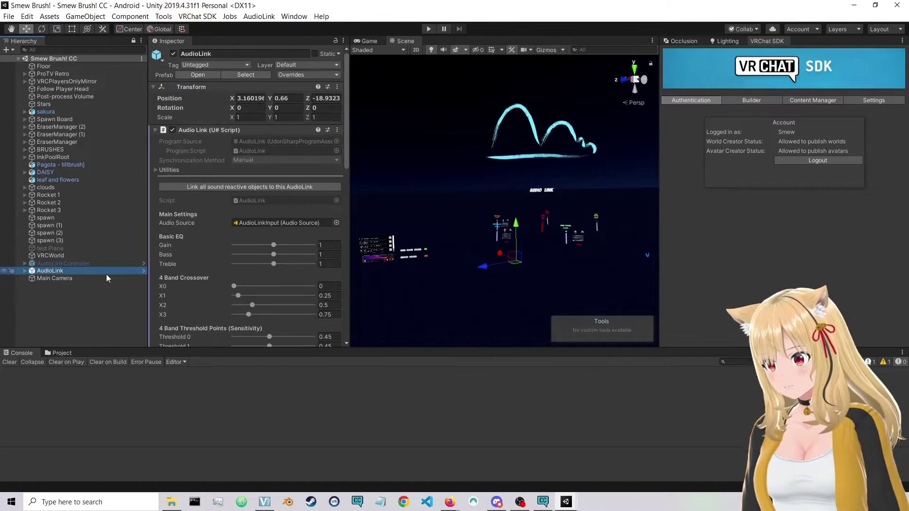
scroll(201, 209, "down", 10)
scroll(201, 214, "up", 10)
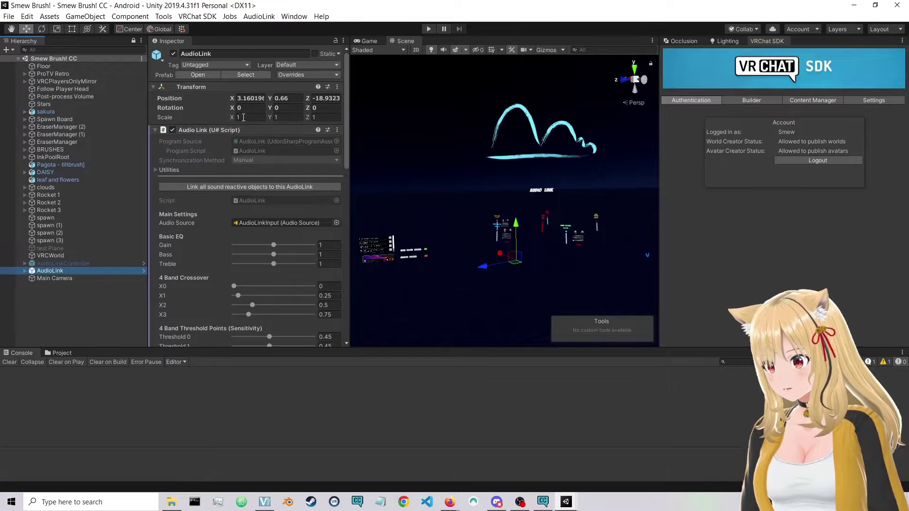
scroll(241, 113, "down", 8)
scroll(237, 137, "up", 8)
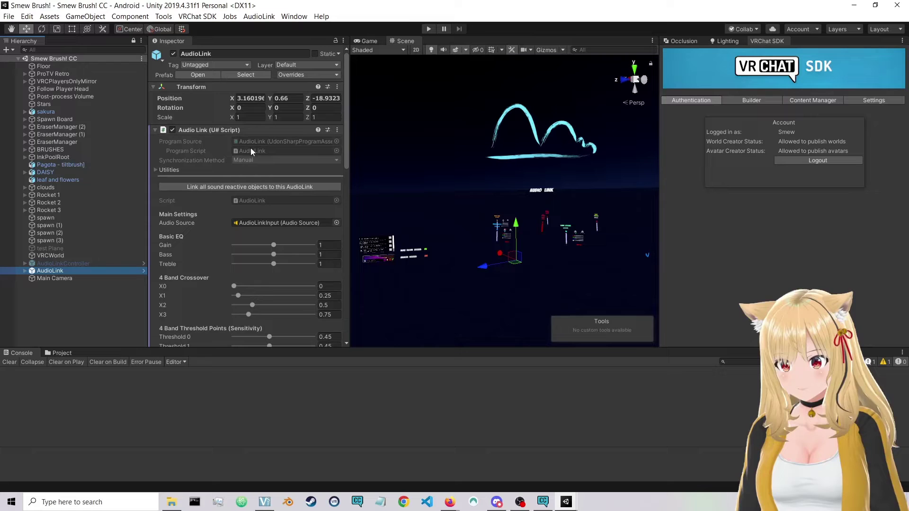
left_click(247, 225)
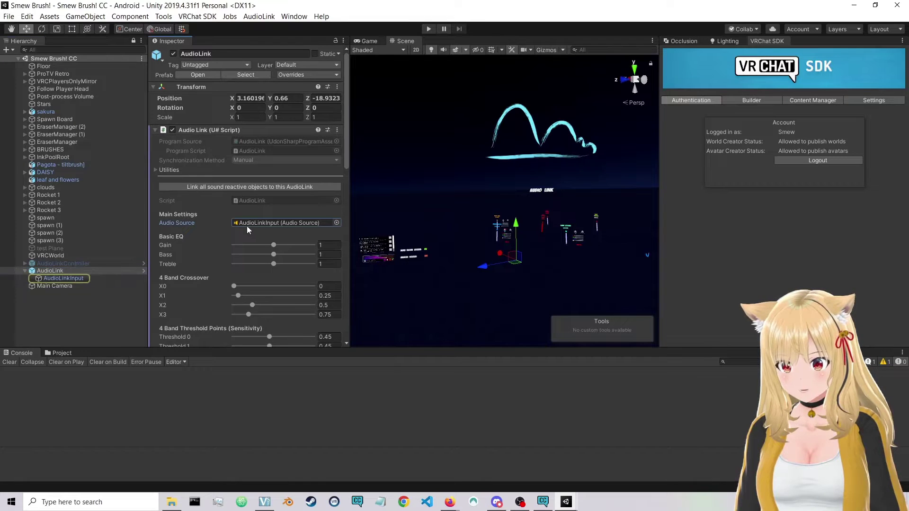
Step: Browse the AudioLink menu and the project's Assets and all brushes folders
left_click(293, 16)
mouse_move(259, 17)
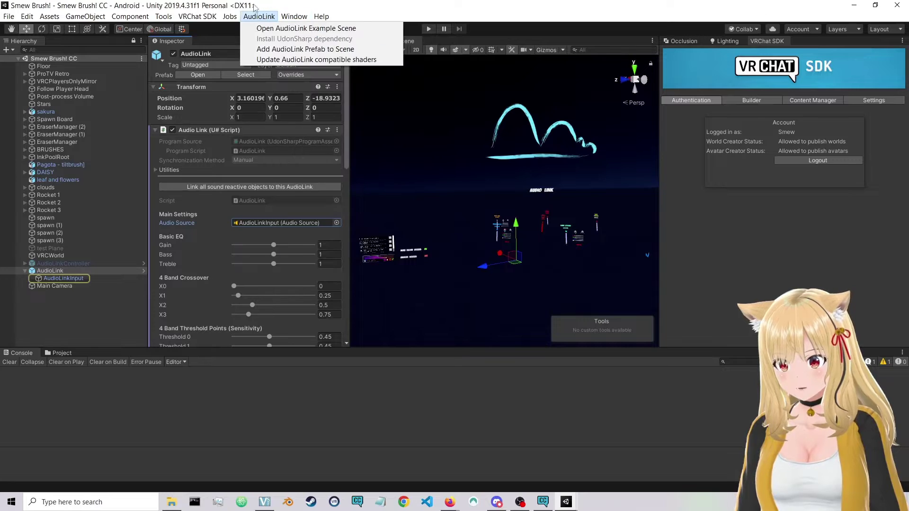
left_click(56, 357)
left_click(59, 354)
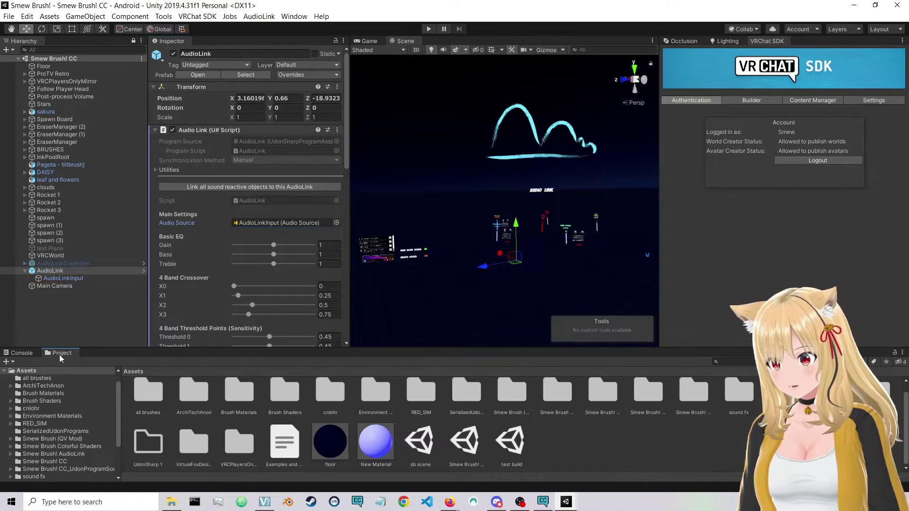
scroll(50, 422, "up", 3)
left_click(47, 393)
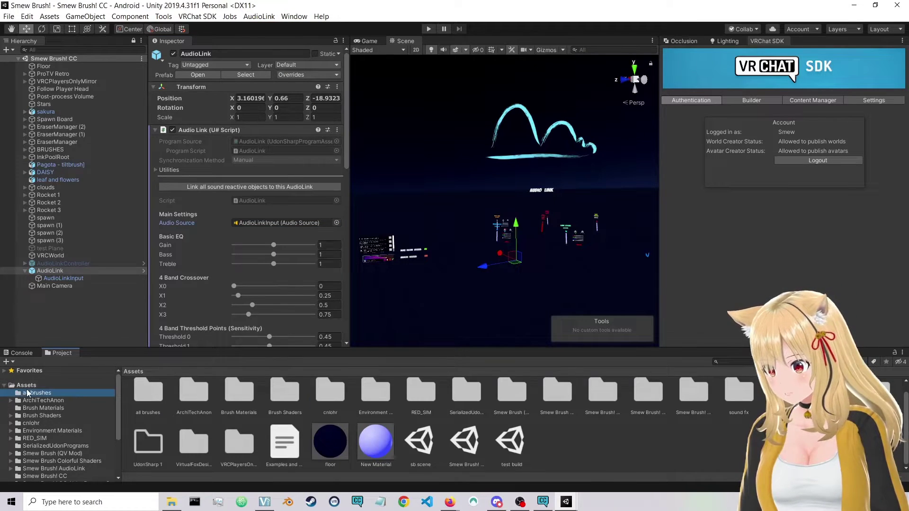
left_click(64, 385)
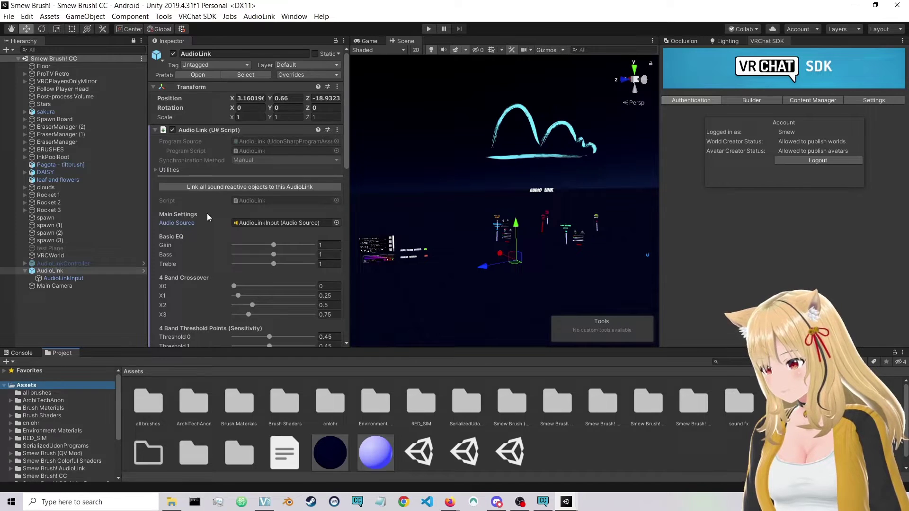
Step: Frame the AudioLink object in the scene, then minimize the Smew Brush! editor
left_click(261, 18)
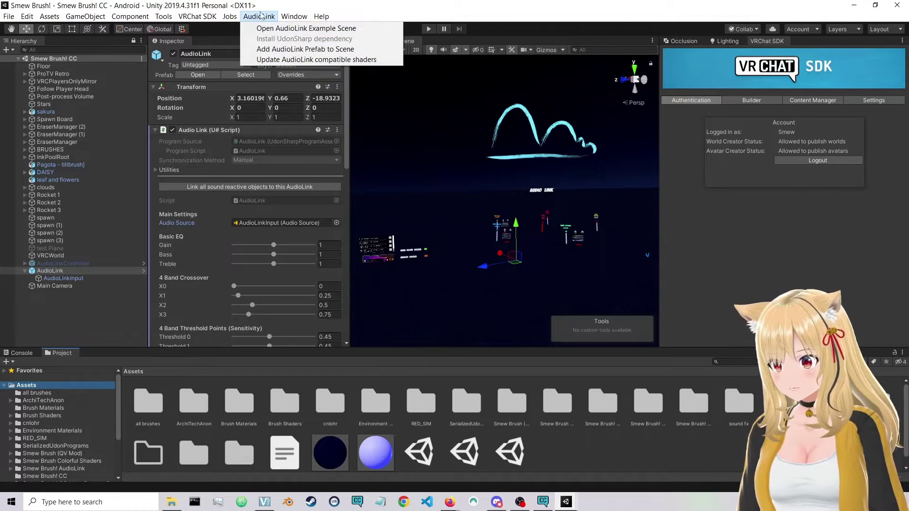
left_click(259, 17)
left_click(259, 17)
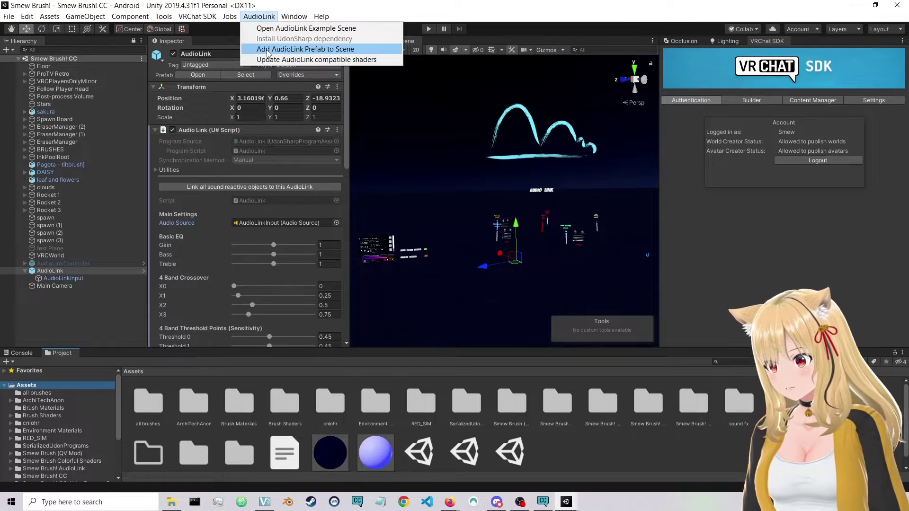
double_click(60, 272)
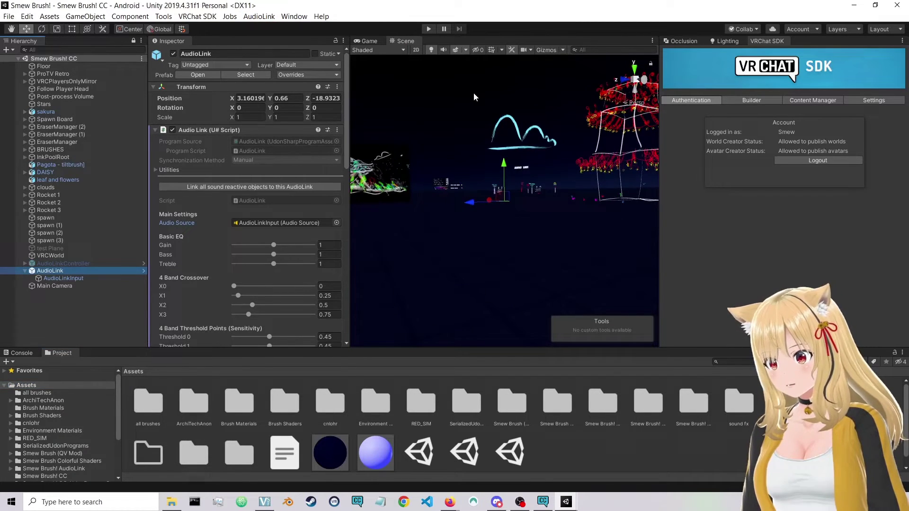
left_click(851, 5)
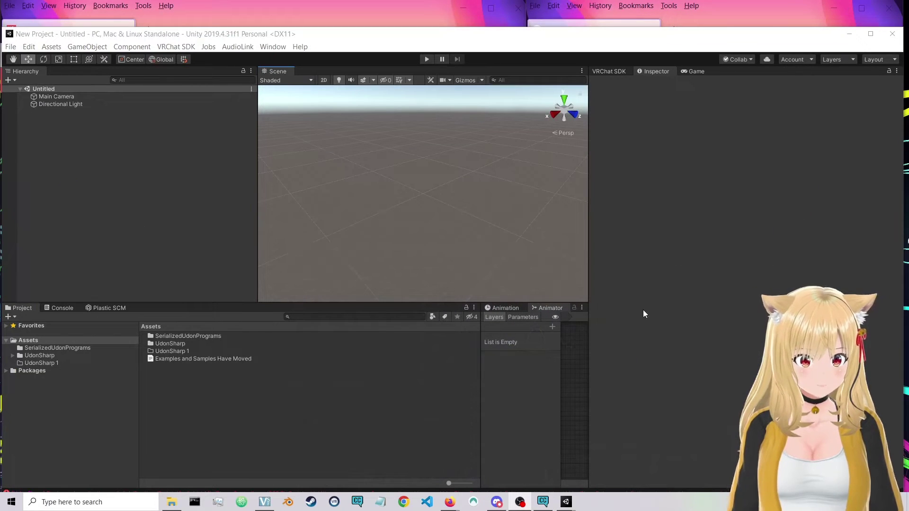
Step: Minimize New Project, bring up Creator Companion, and visit its Learn and Tools pages
left_click(848, 32)
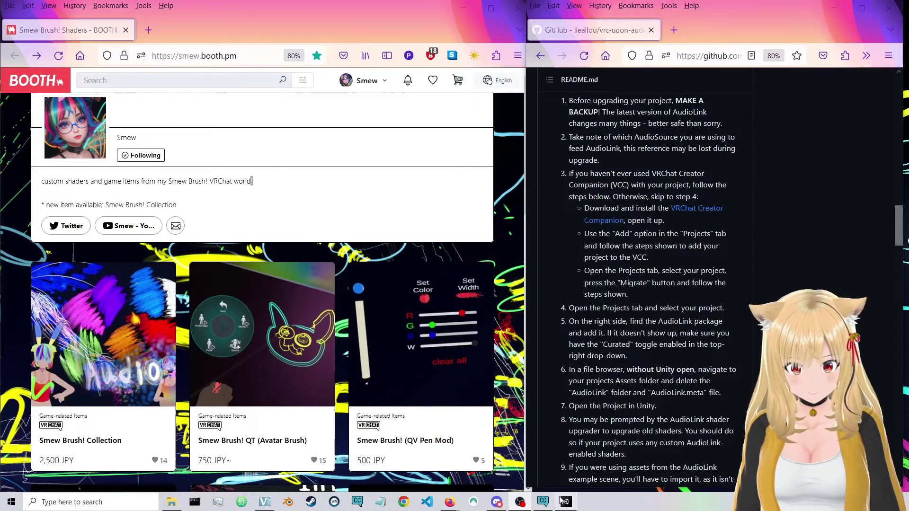
left_click(543, 502)
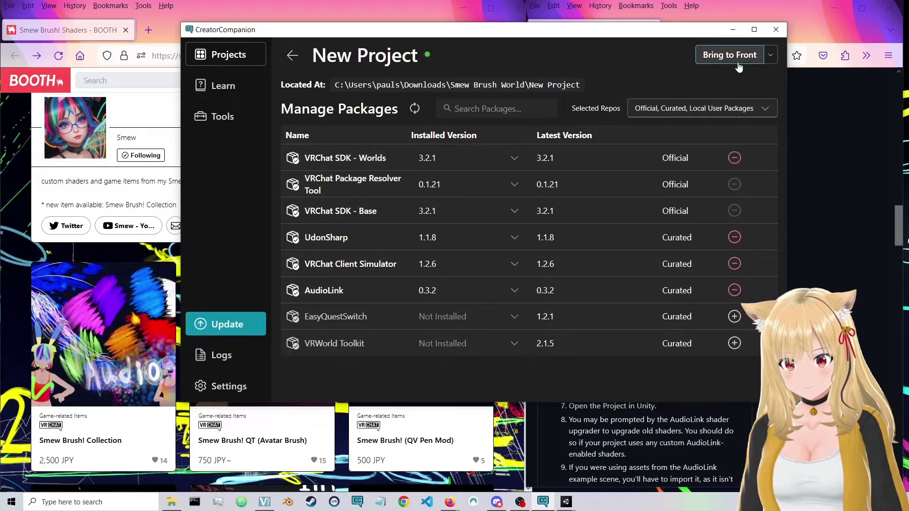
left_click(229, 88)
left_click(222, 119)
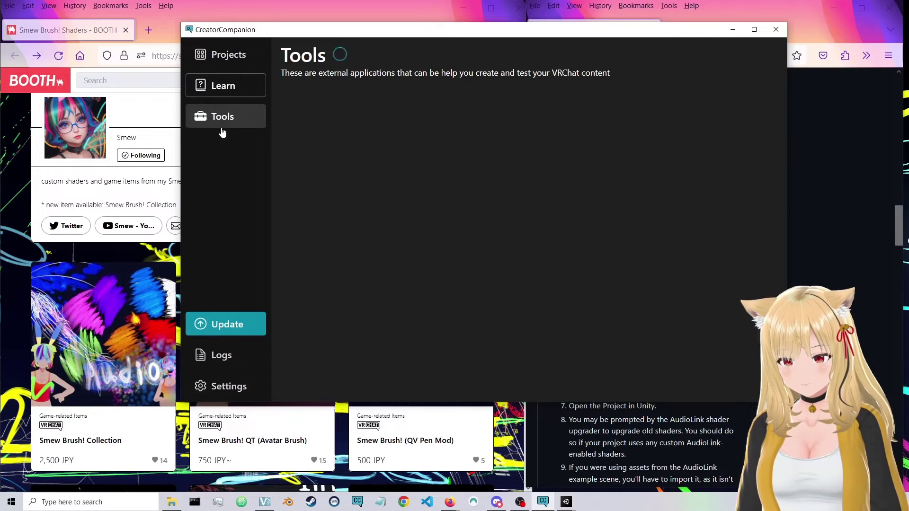
left_click(218, 90)
Step: Create a World Project with UdonSharp named 'New project 2' in the Smew Brush World folder
left_click(209, 58)
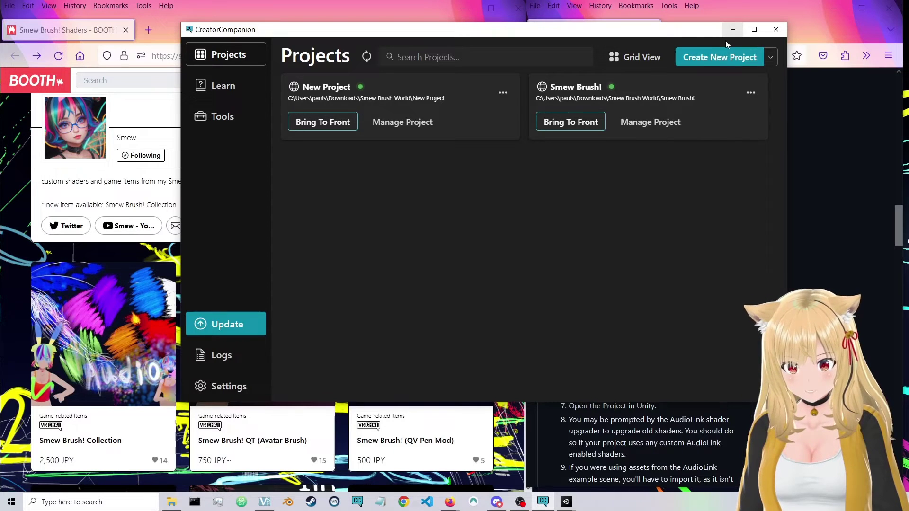
left_click(727, 60)
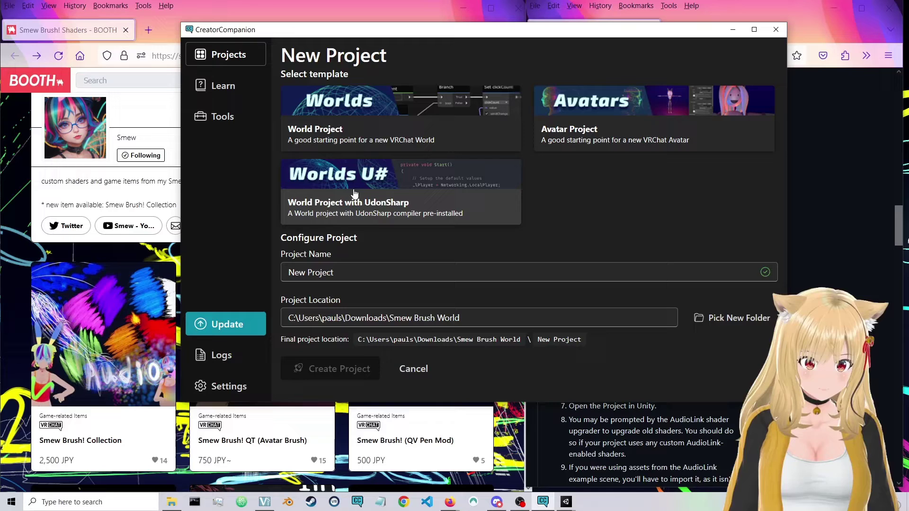
left_click(372, 189)
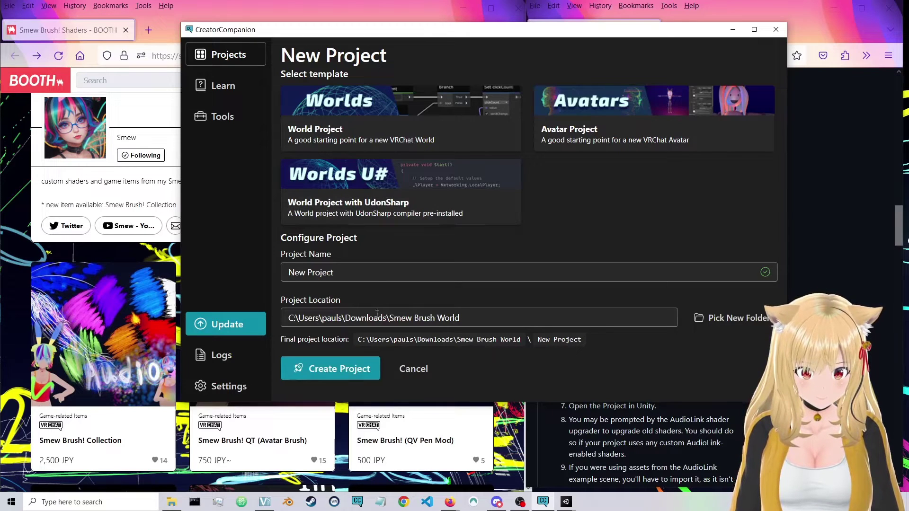
double_click(345, 273)
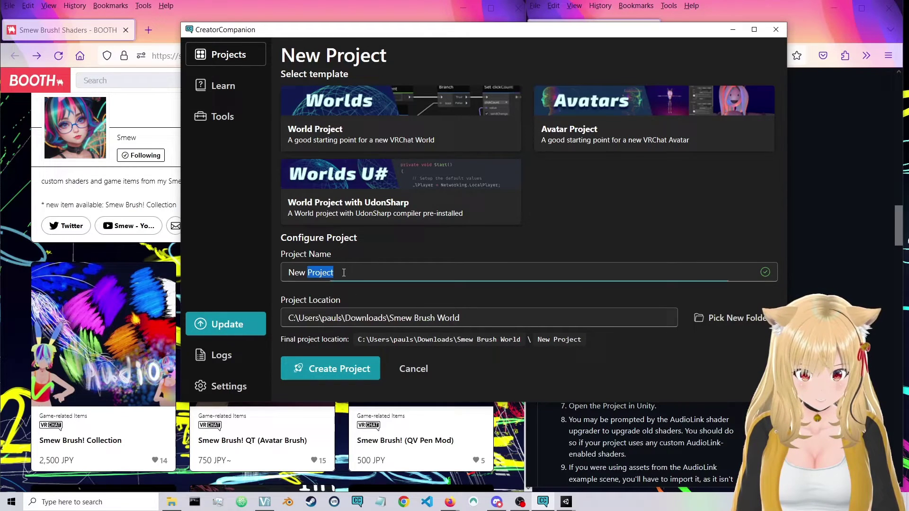
key("BackSpace")
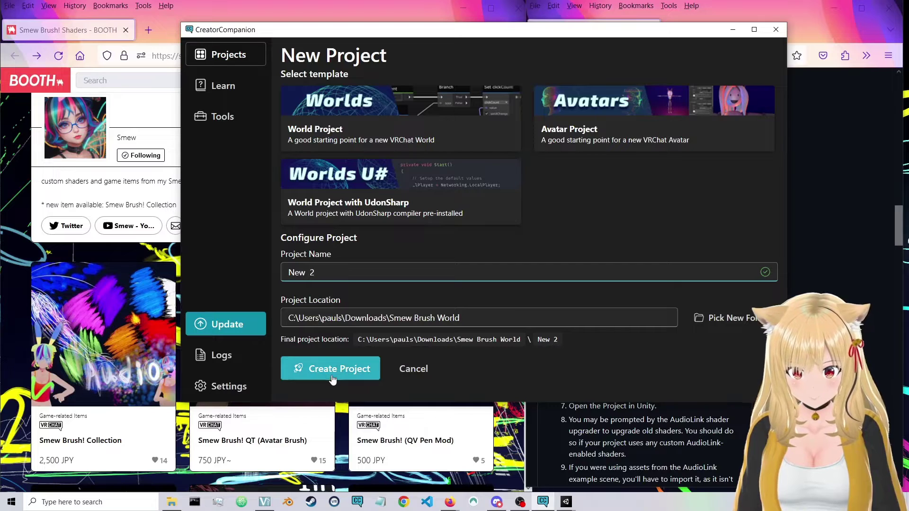
type("proje")
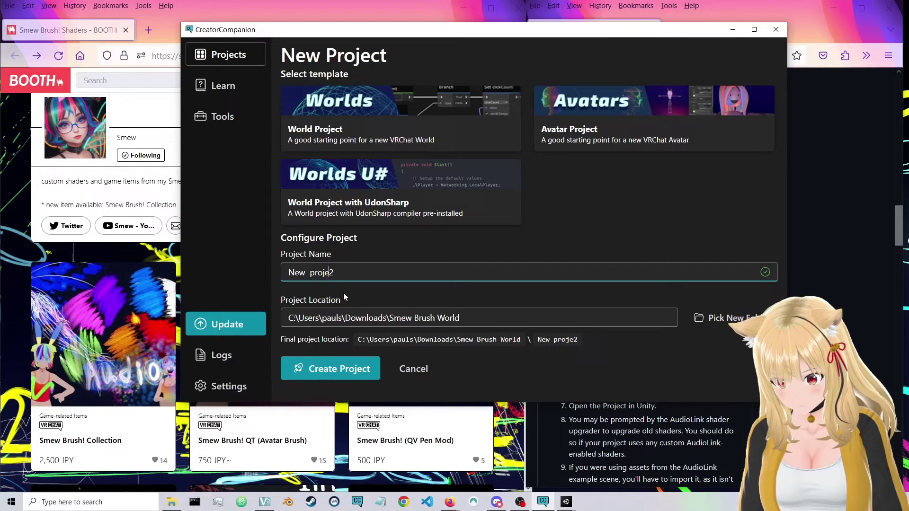
type("ct")
left_click(366, 213)
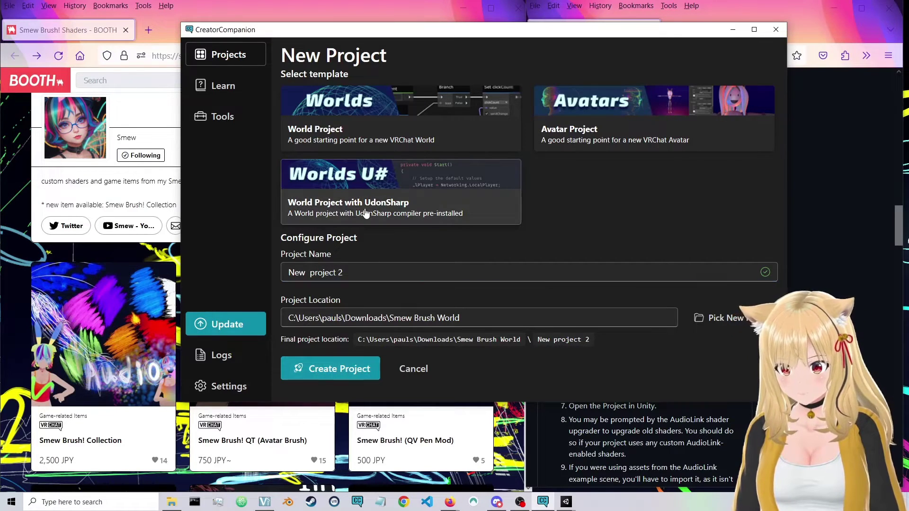
left_click(352, 377)
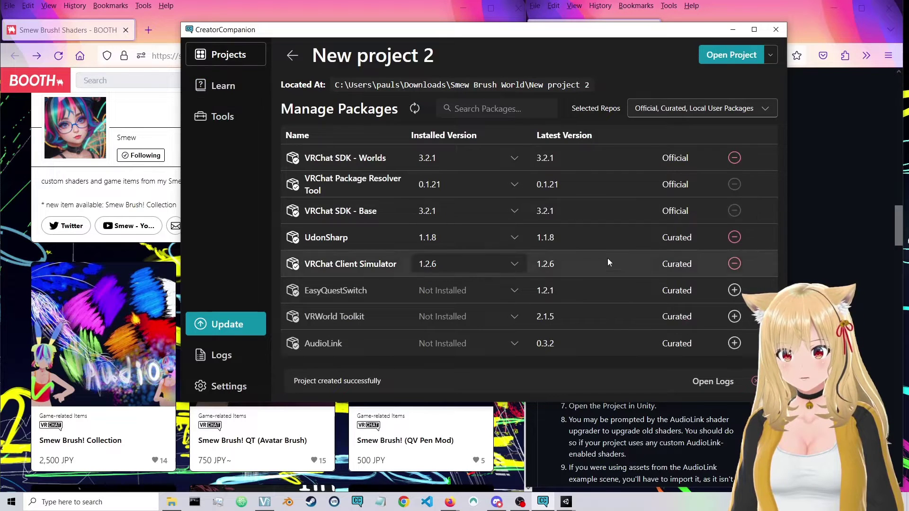
Step: Install AudioLink version 0.3.2 in New project 2 and go back to Projects
left_click(445, 345)
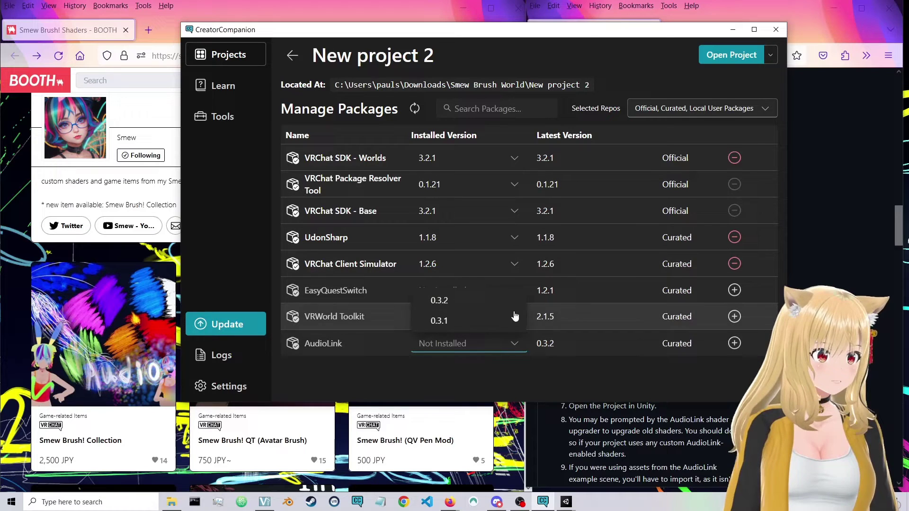
left_click(481, 301)
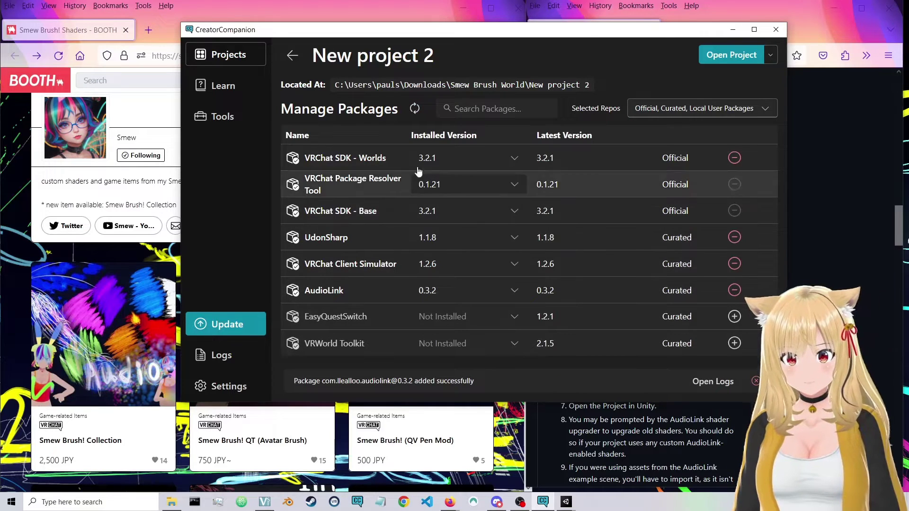
left_click(292, 56)
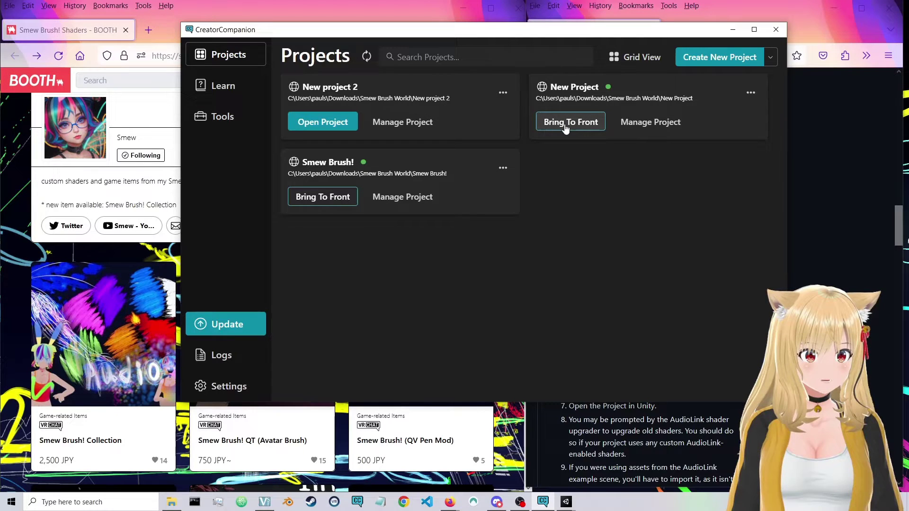
Step: Bring the New Project Unity editor to the front and maximize it
left_click(564, 125)
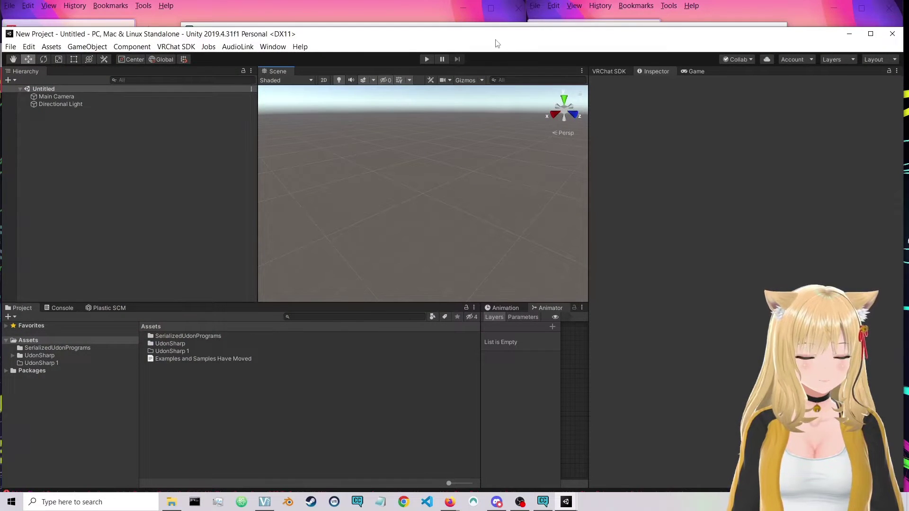
left_click_drag(496, 40, 520, 1)
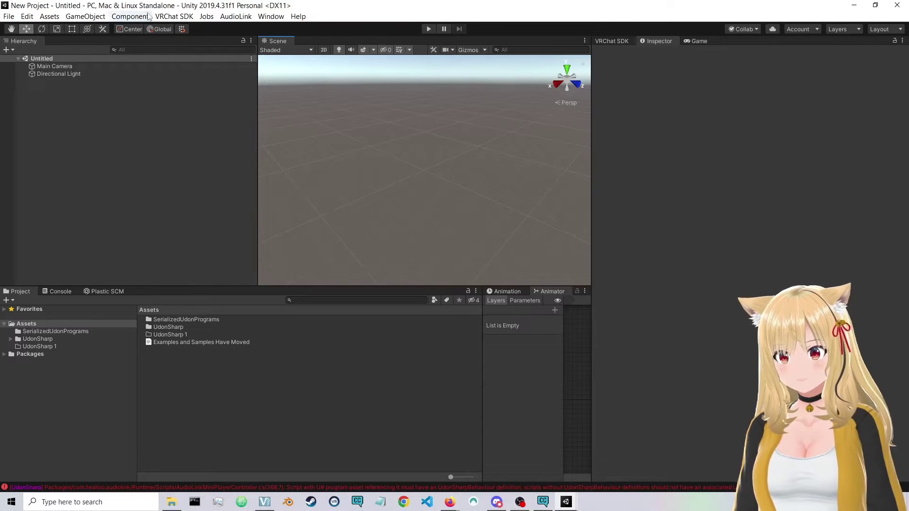
Step: Add the AudioLink prefab from the AudioLink menu and ping its AudioLinkInput audio source
left_click(236, 16)
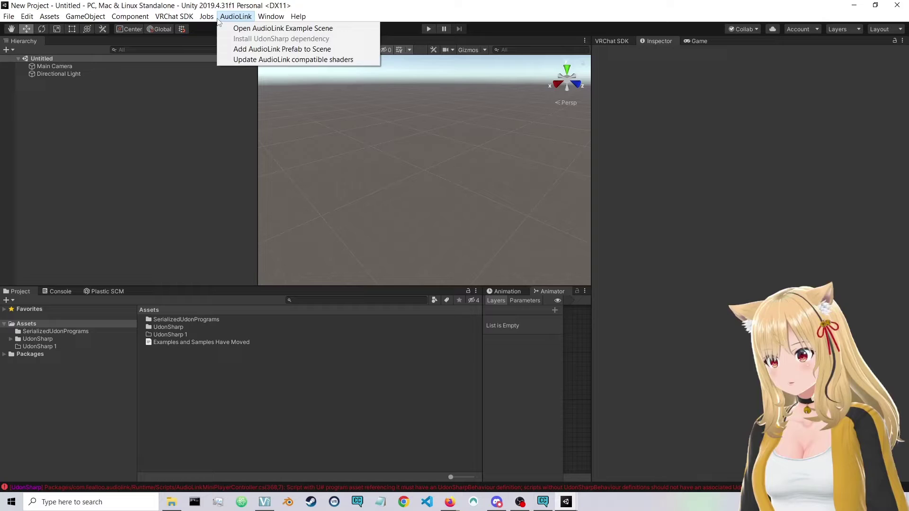
left_click(233, 79)
left_click(226, 19)
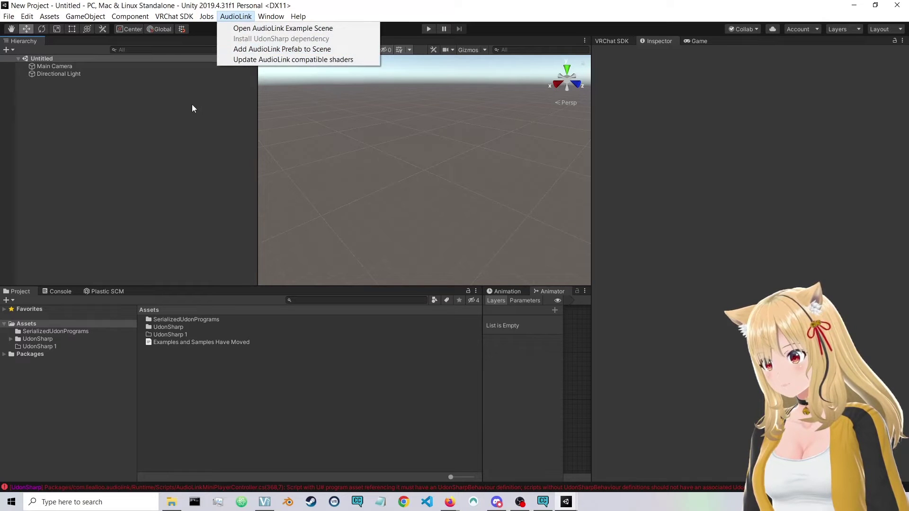
left_click(191, 108)
left_click(236, 16)
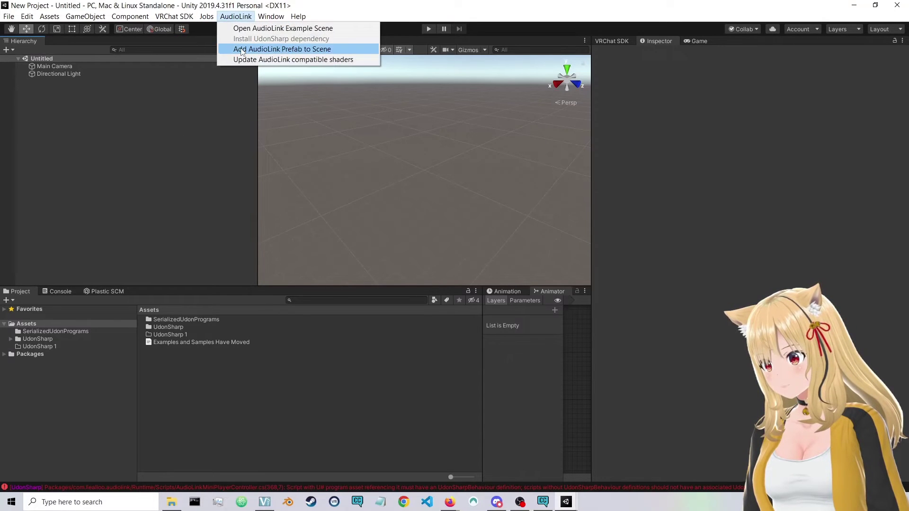
left_click(241, 49)
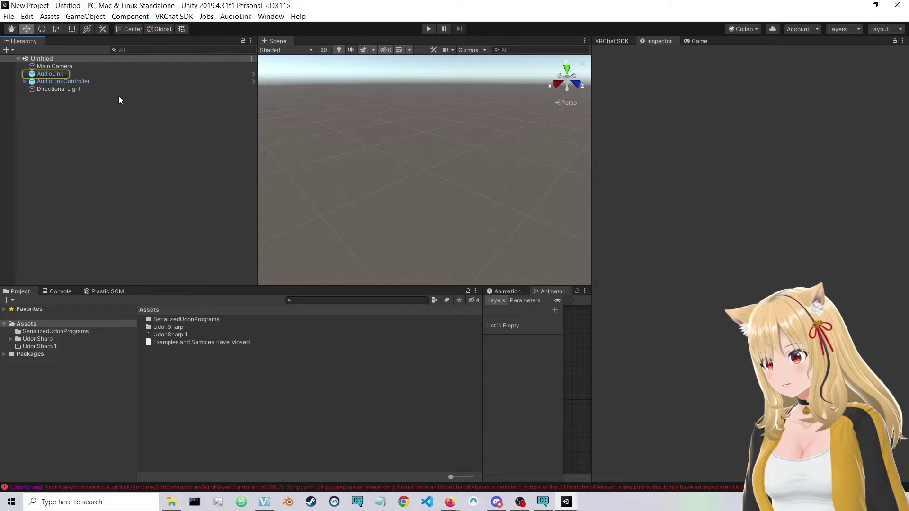
left_click(76, 68)
left_click(73, 74)
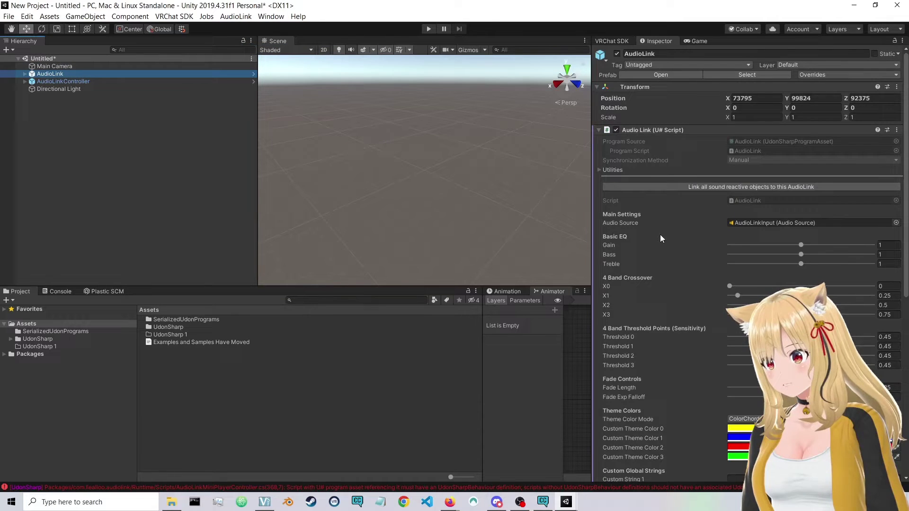
scroll(710, 234, "down", 5)
scroll(756, 234, "up", 5)
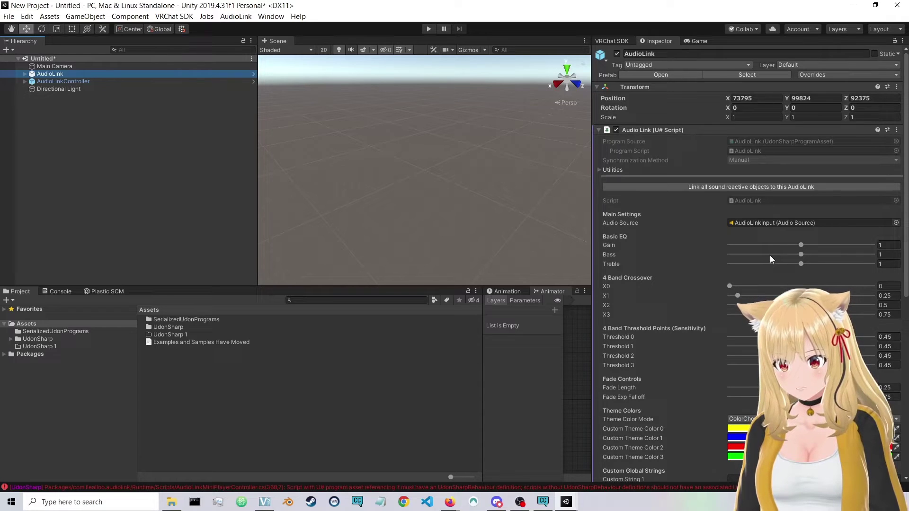
left_click(766, 221)
Step: Create an Audio Source object in the Hierarchy and assign MidiDemoLoop as its AudioClip
right_click(81, 119)
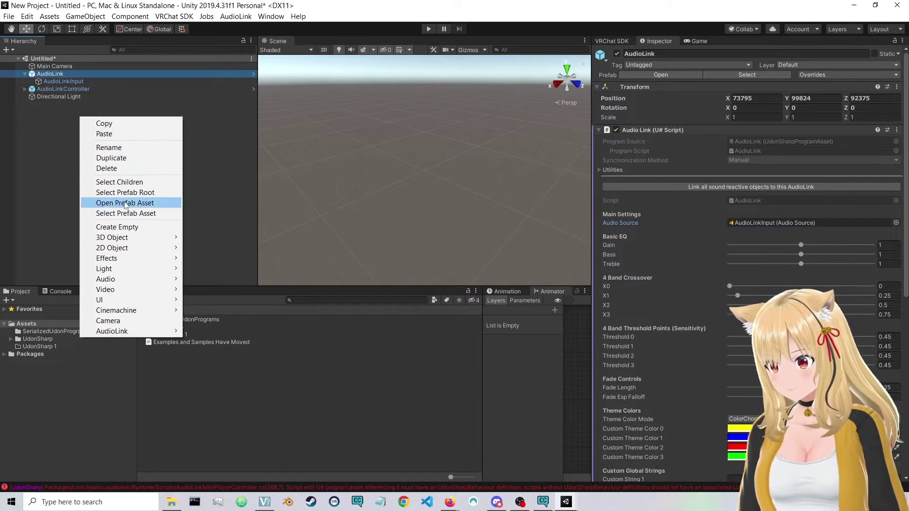
mouse_move(132, 241)
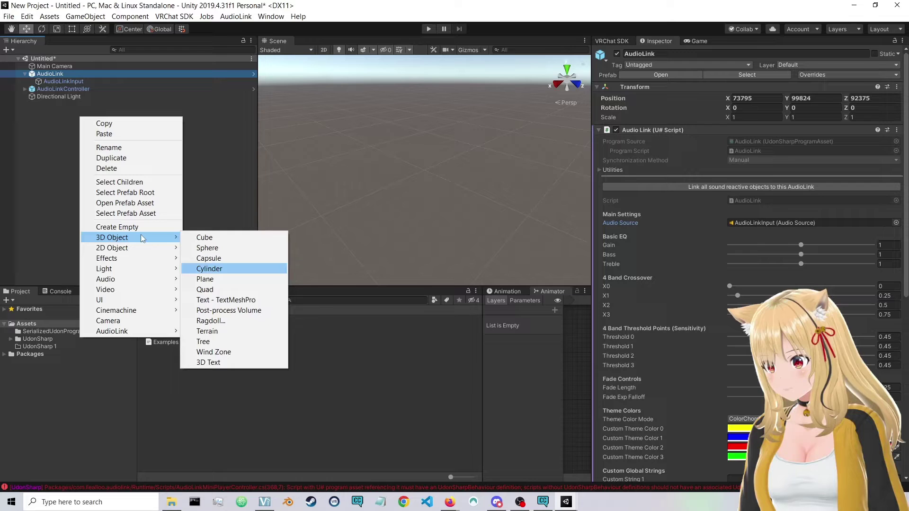
mouse_move(145, 280)
left_click(203, 278)
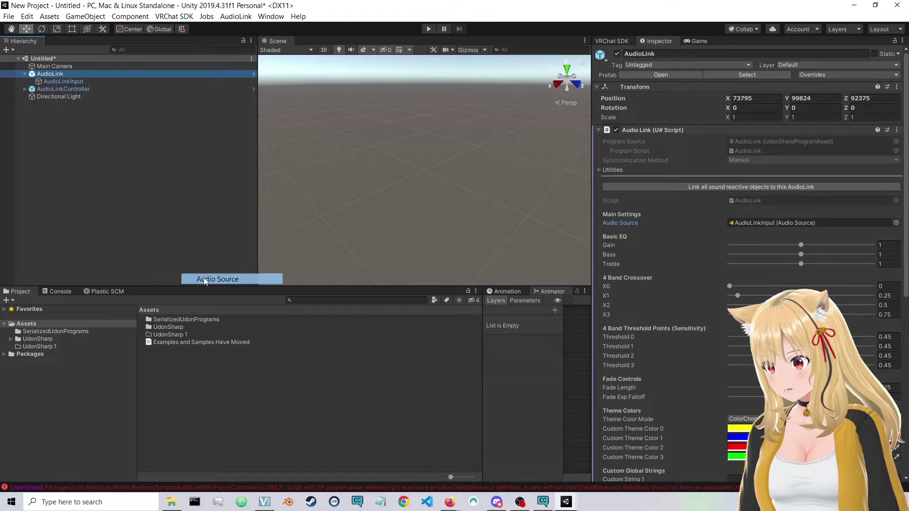
left_click(780, 134)
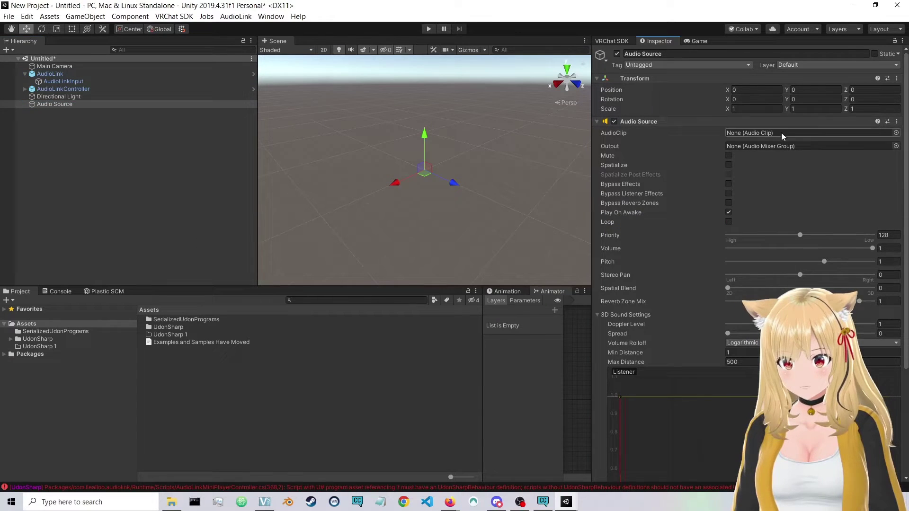
left_click(896, 133)
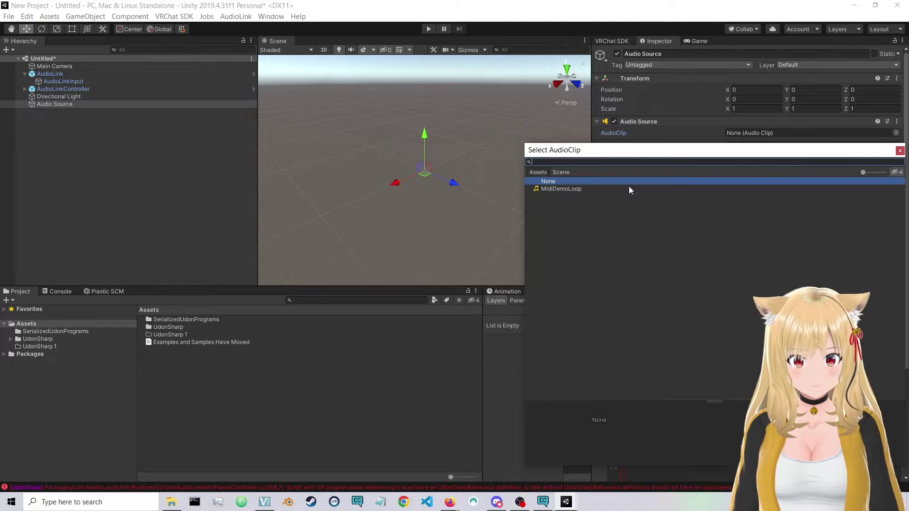
double_click(629, 188)
left_click(752, 133)
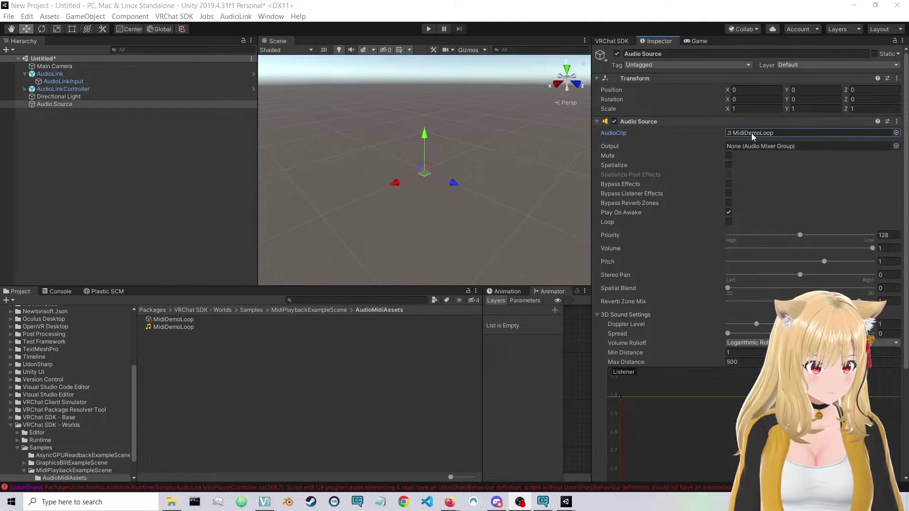
Step: Set the new Audio Source object as AudioLink's Audio Source
left_click(54, 75)
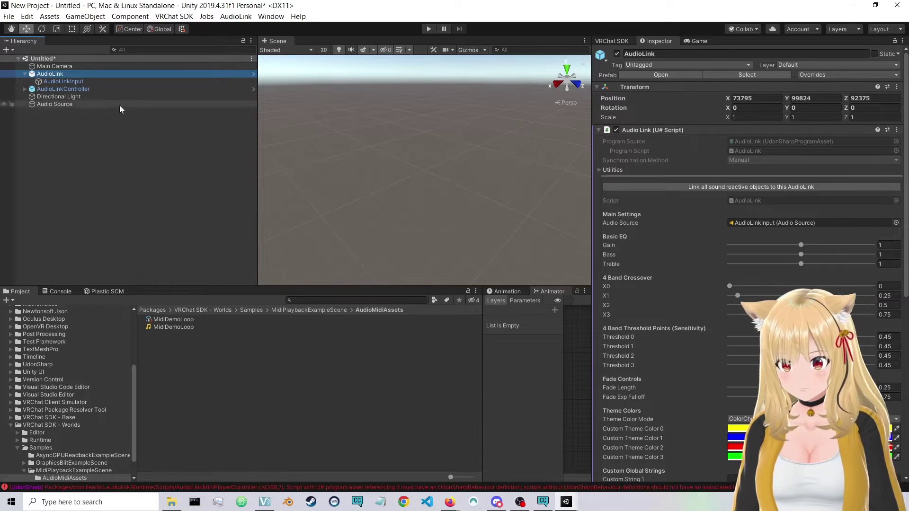
left_click_drag(122, 104, 797, 226)
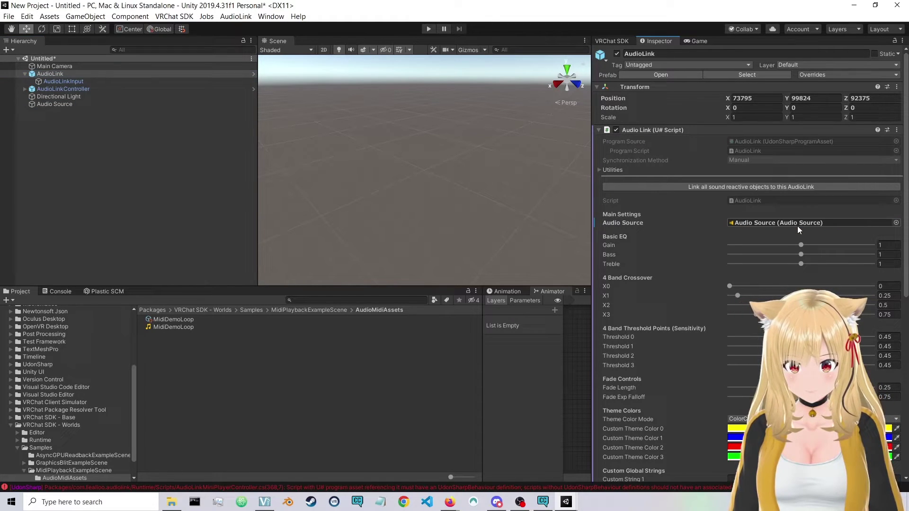
left_click(845, 223)
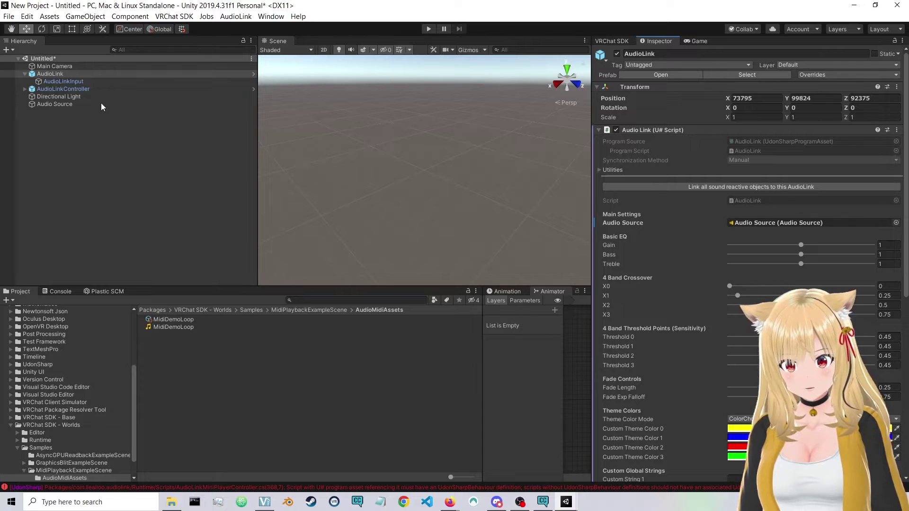
left_click(896, 223)
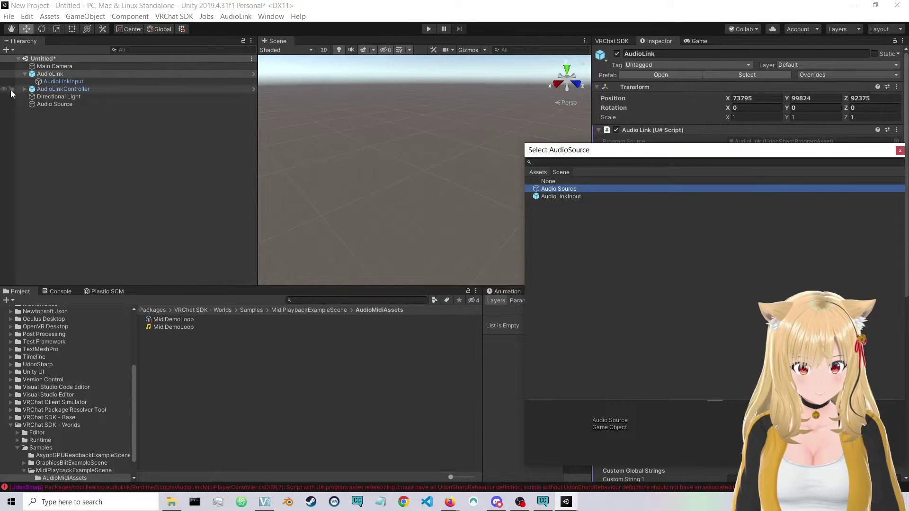
left_click(539, 172)
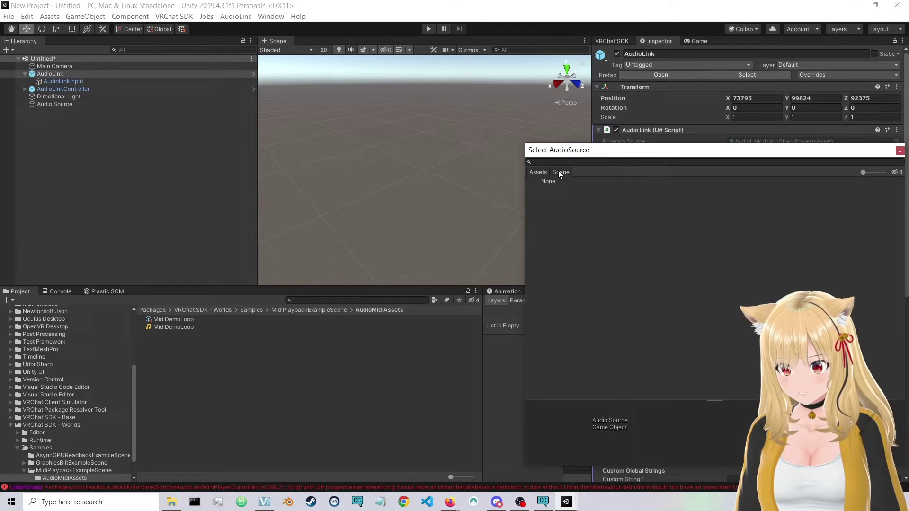
left_click(560, 172)
left_click(539, 172)
left_click(562, 172)
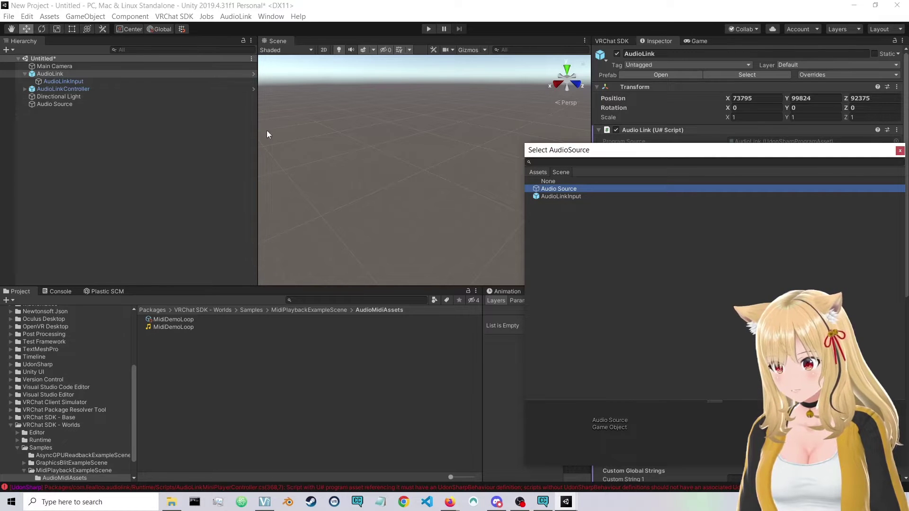
double_click(543, 192)
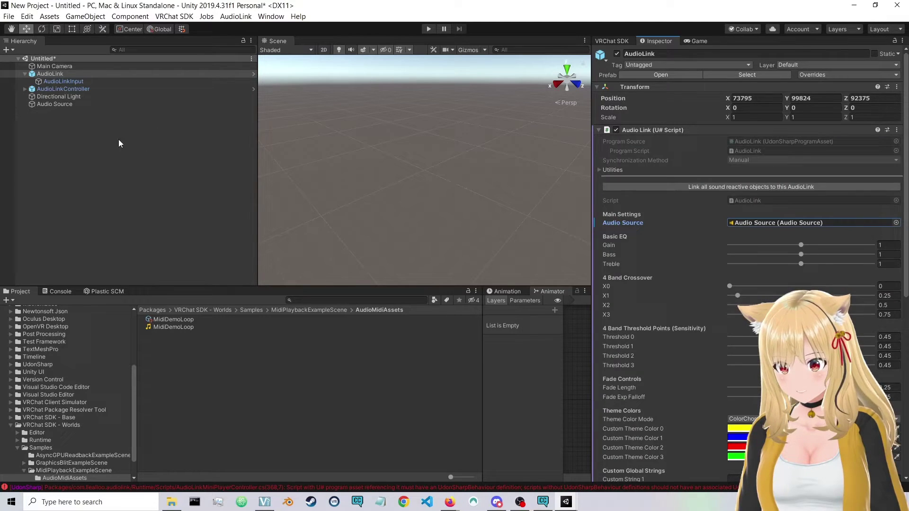
Step: Rename the audio object to 'midi sound' and relink it as AudioLink's audio source
left_click(57, 104)
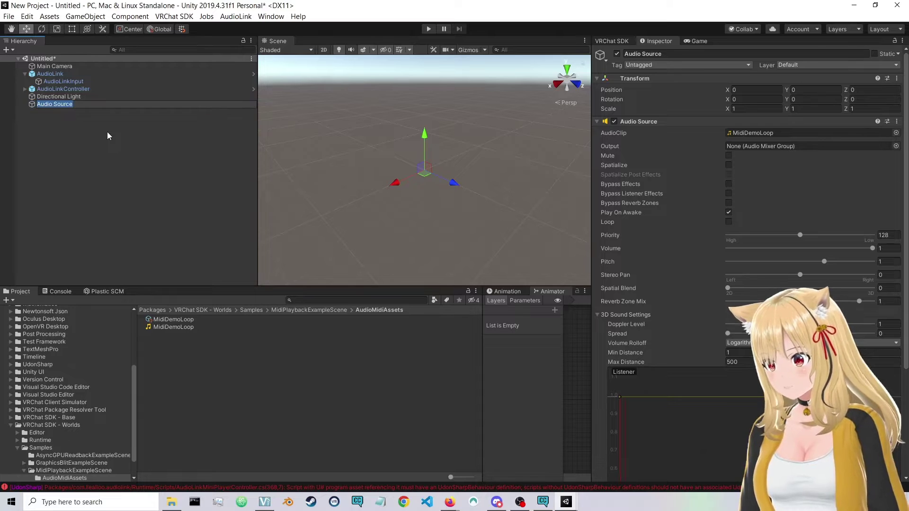
type("midi sound")
key("Return")
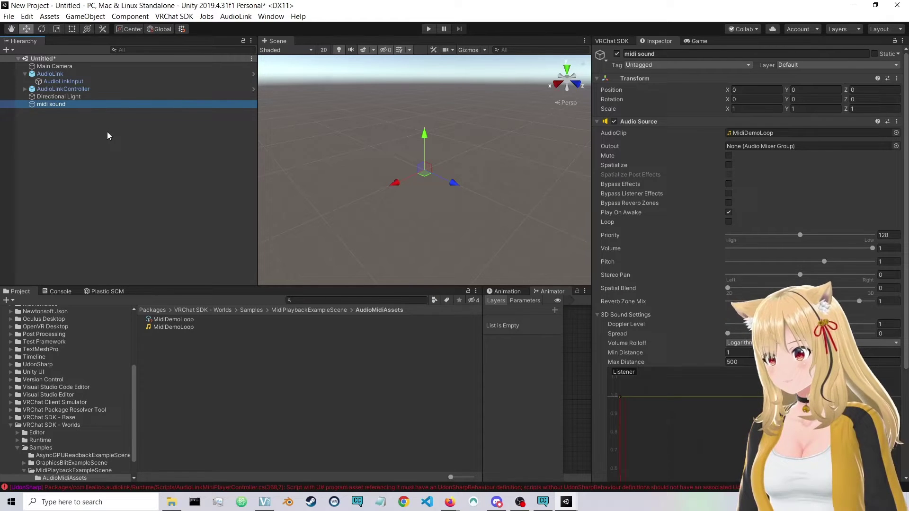
left_click(49, 73)
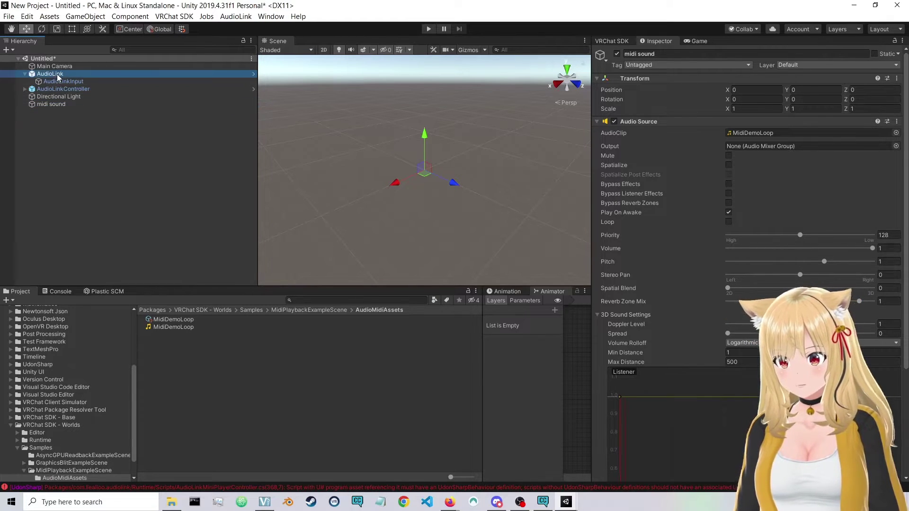
left_click(896, 219)
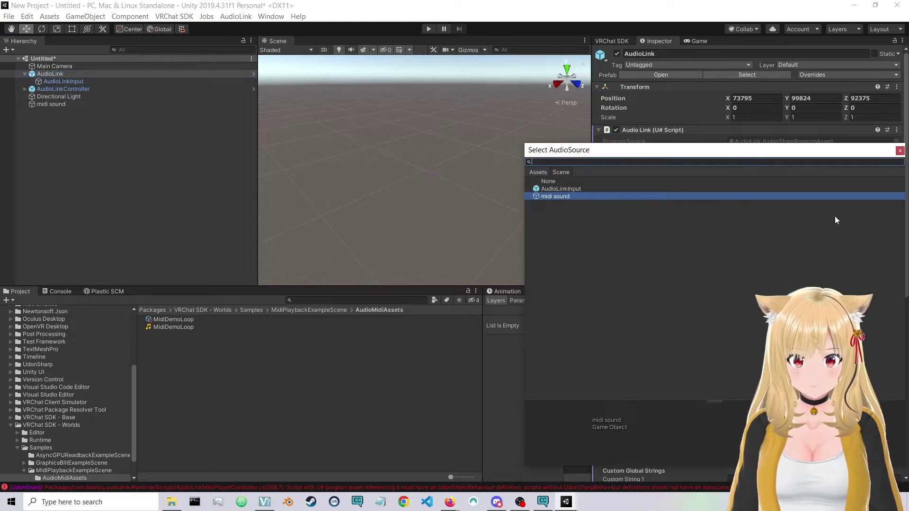
double_click(558, 196)
left_click(755, 223)
scroll(755, 221, "down", 10)
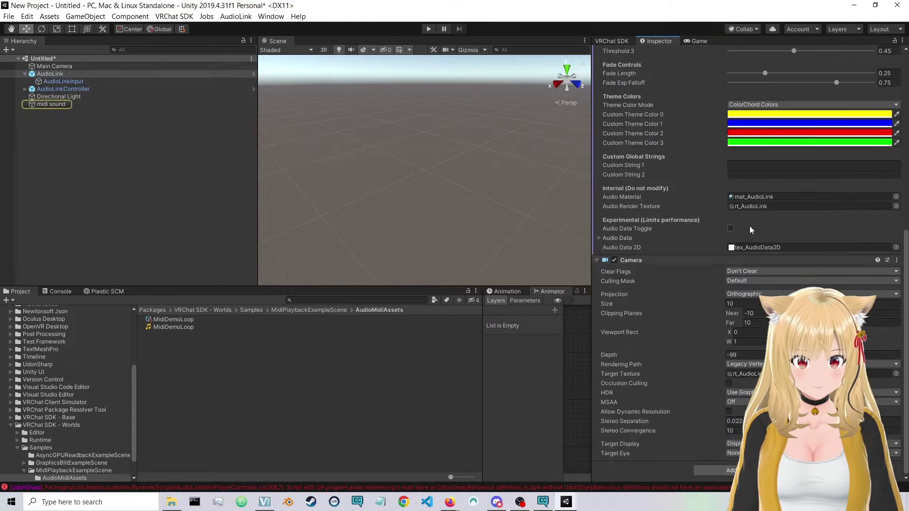
scroll(749, 226, "up", 10)
scroll(780, 225, "down", 9)
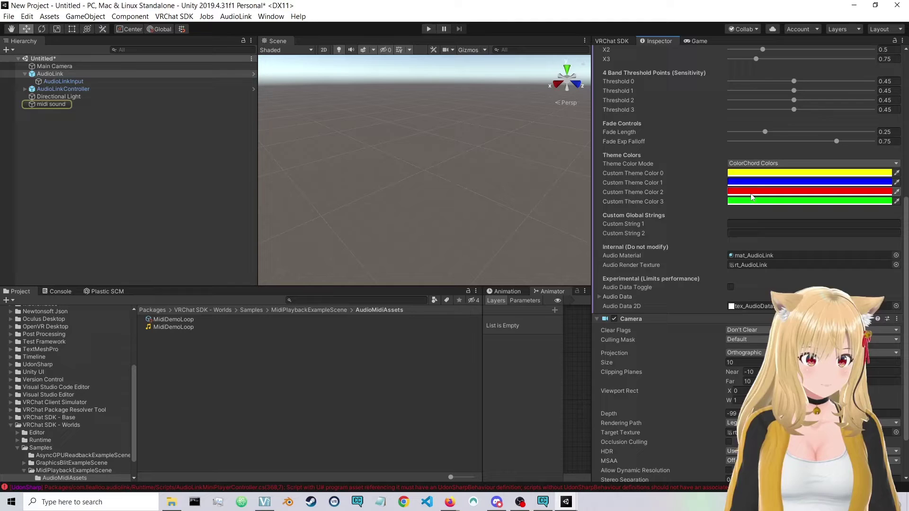
scroll(740, 197, "up", 9)
scroll(759, 245, "down", 10)
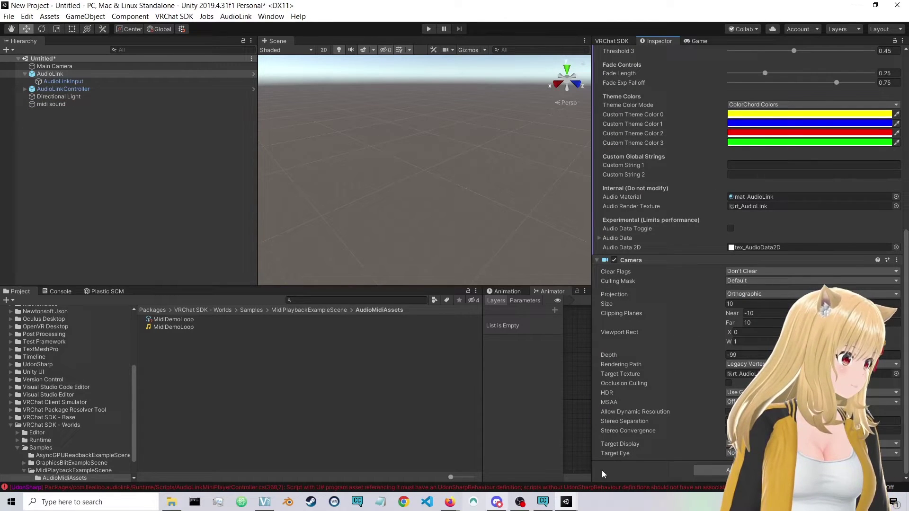
scroll(759, 257, "up", 10)
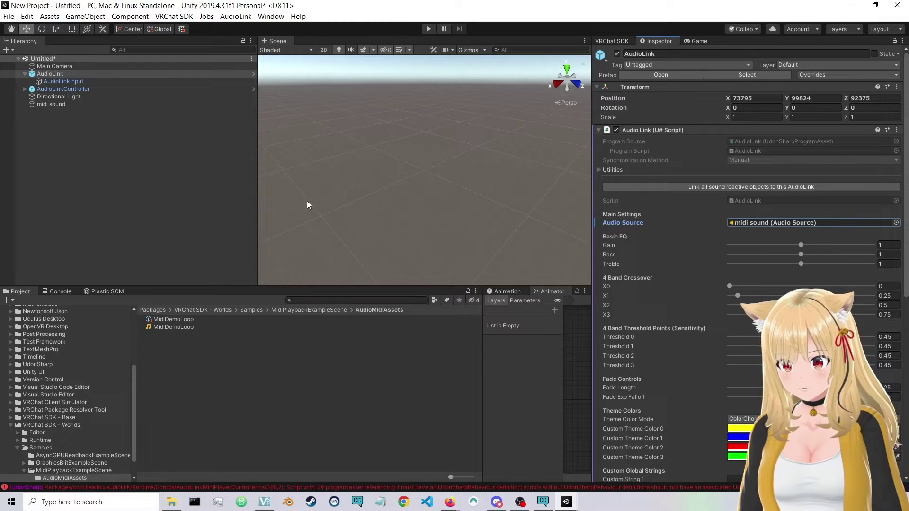
left_click(161, 212)
left_click(128, 66)
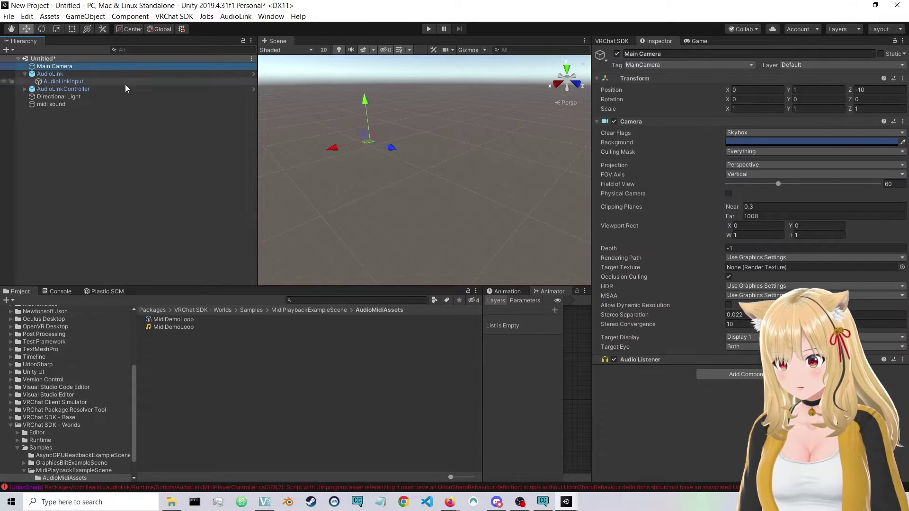
left_click(124, 83)
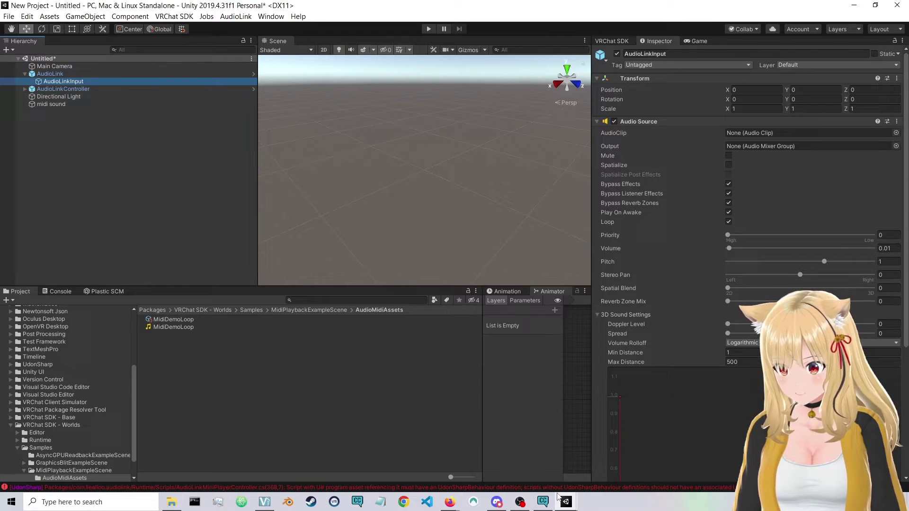
mouse_move(573, 503)
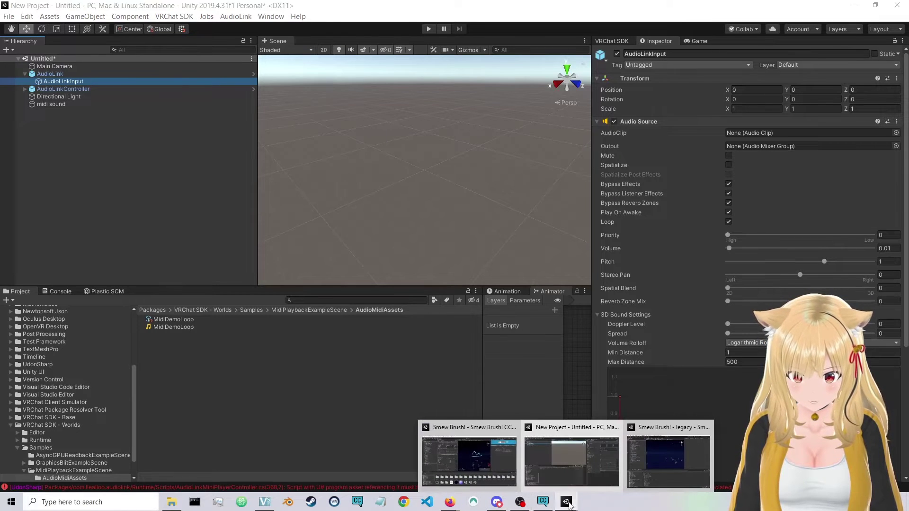
Step: In the Smew Brush! project, select only the Audio Streams brush in the scene
left_click(491, 458)
mouse_move(555, 254)
right_mouse_down()
mouse_move(534, 167)
mouse_move(543, 183)
right_mouse_up()
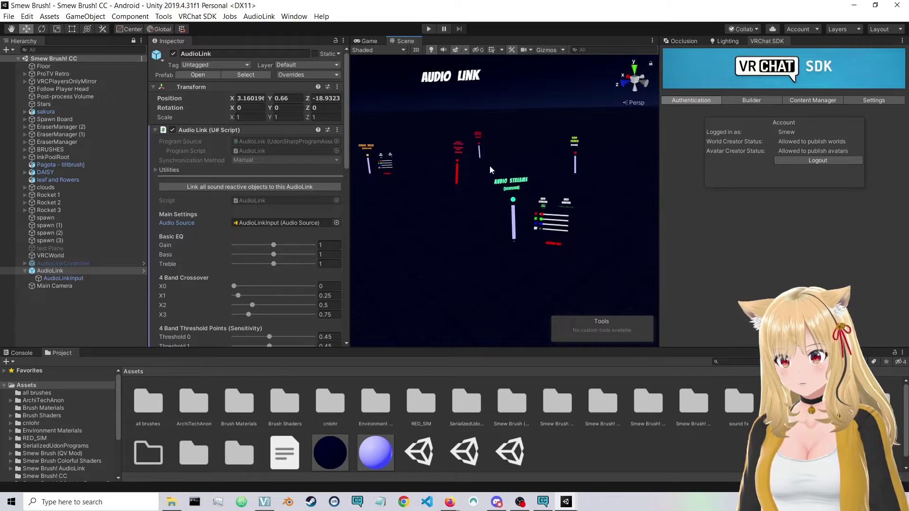
left_click_drag(489, 166, 558, 263)
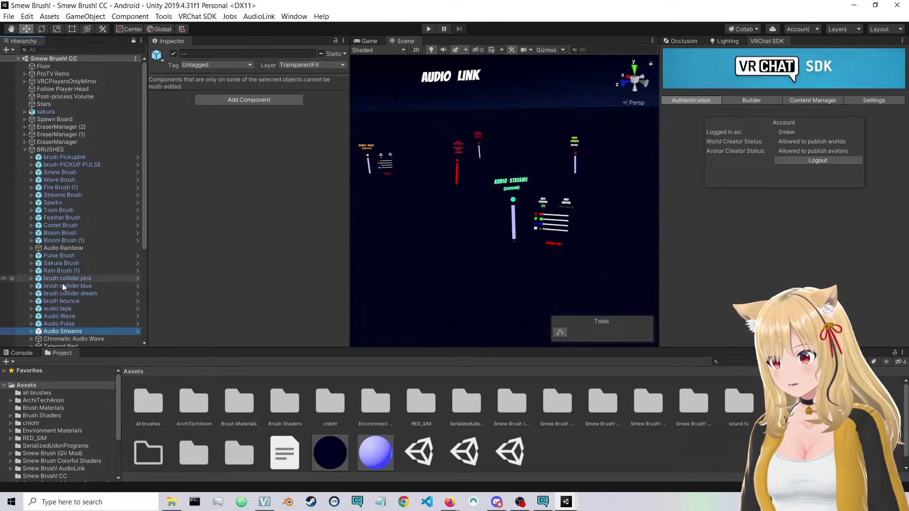
left_click(48, 331)
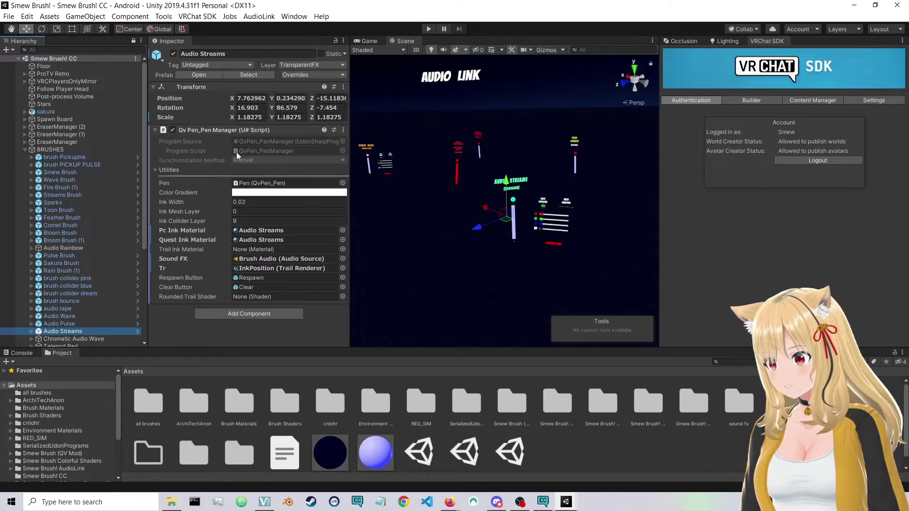
Step: Open the Quest ink material and its Audio Streams shader in Visual Studio
double_click(264, 239)
left_click(192, 402)
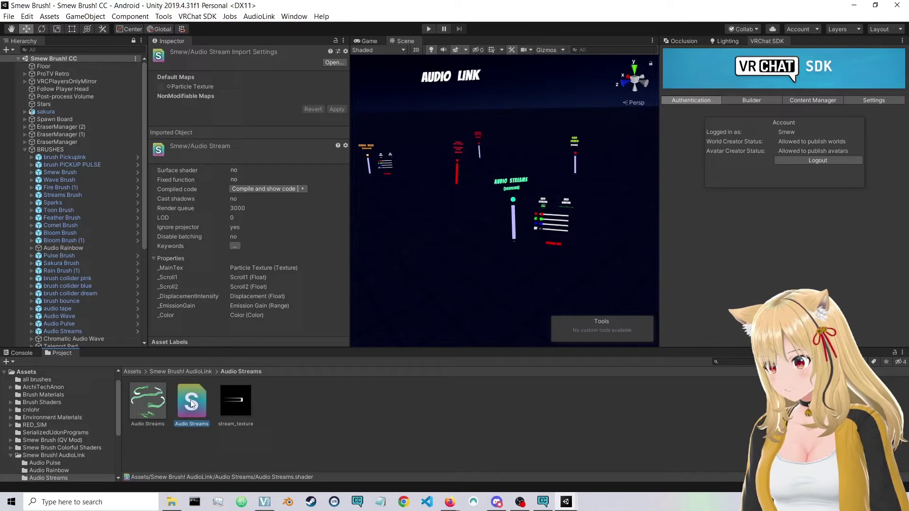
double_click(192, 402)
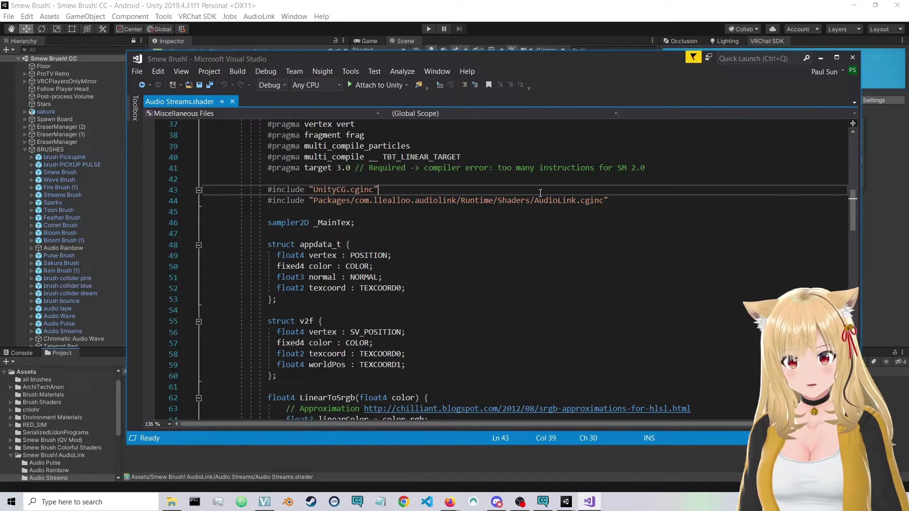
Step: Highlight the AudioLink.cginc file name in the include on line 44 of Audio Streams.shader
left_click_drag(567, 201, 539, 201)
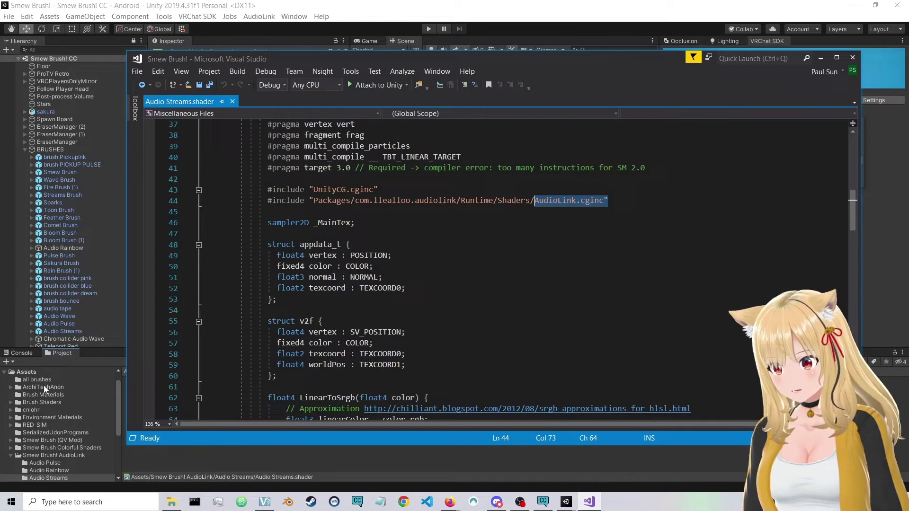
scroll(40, 403, "down", 4)
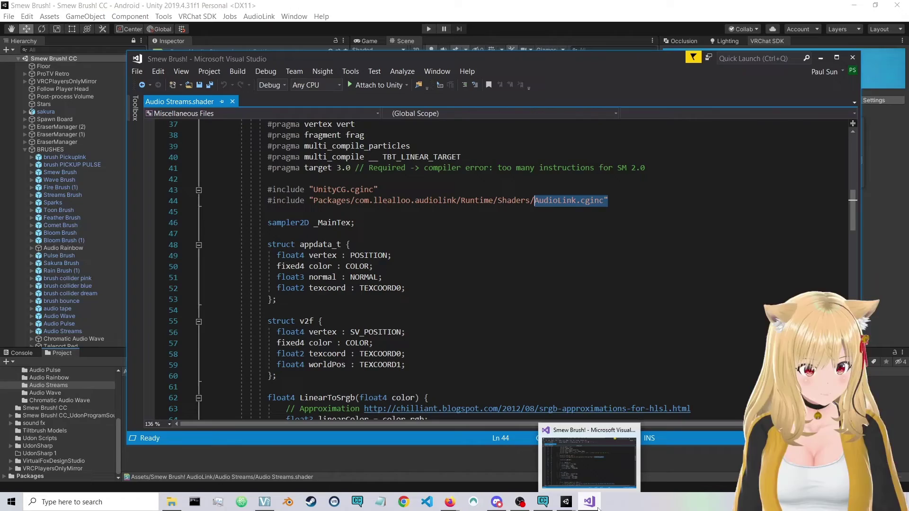
Step: Bring the legacy SmewBrush2.1 editor to the front and nudge its window upward
mouse_move(566, 502)
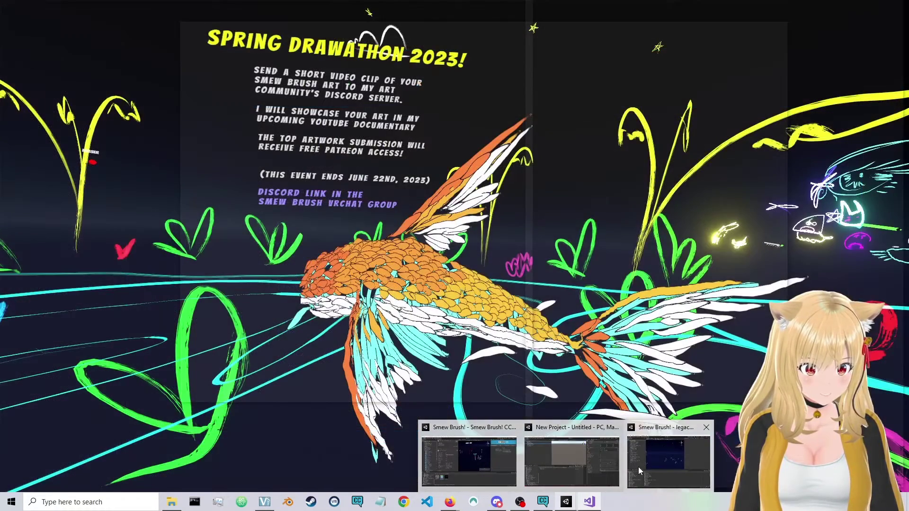
left_click(638, 467)
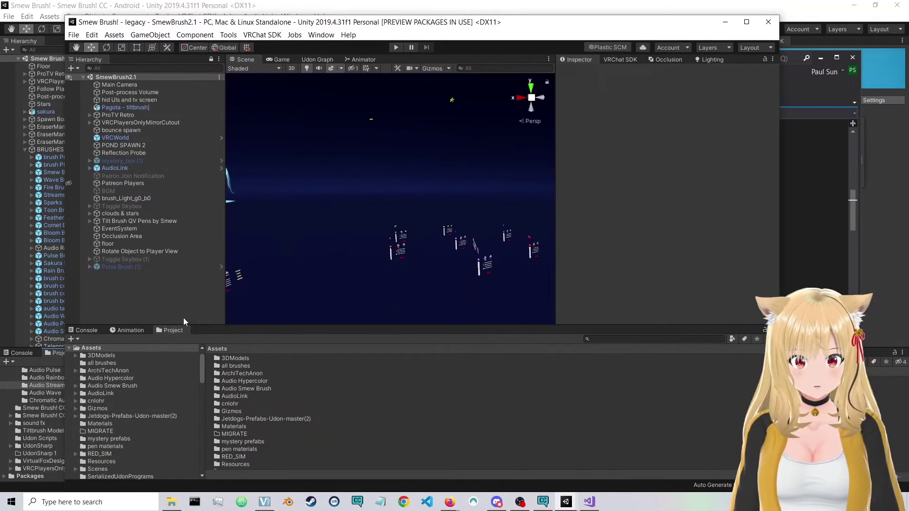
left_click_drag(503, 23, 503, 11)
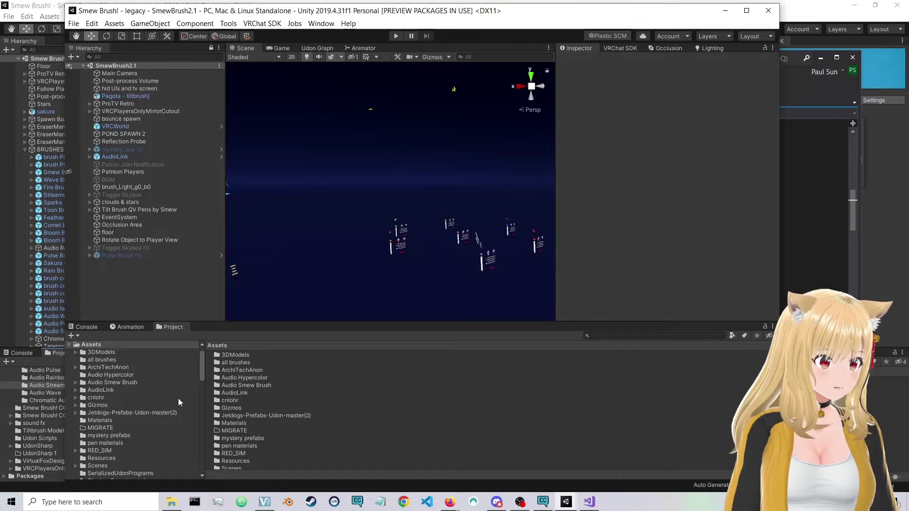
scroll(178, 399, "up", 1)
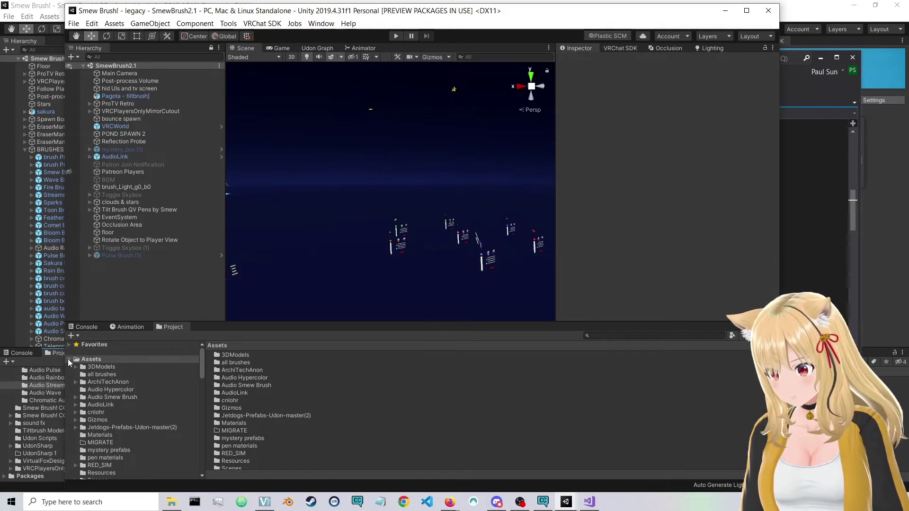
scroll(100, 393, "down", 5)
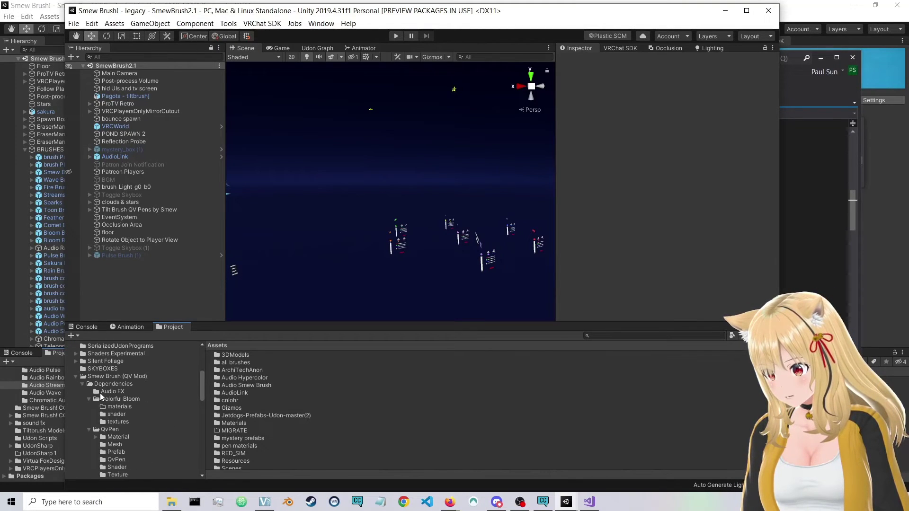
Step: Browse the Smew Brush (QV Mod) and Colorful Shaders folders, then snap the editor to the right half
left_click(77, 376)
left_click(76, 384)
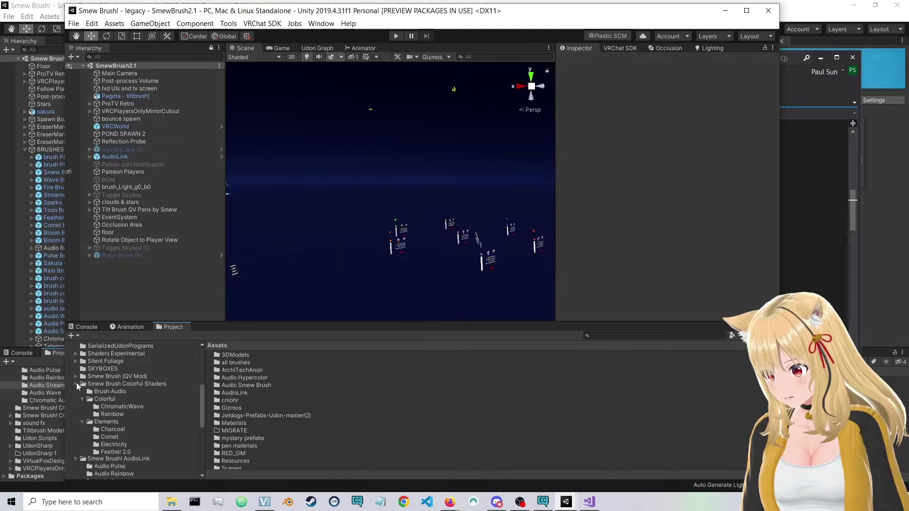
left_click(74, 384)
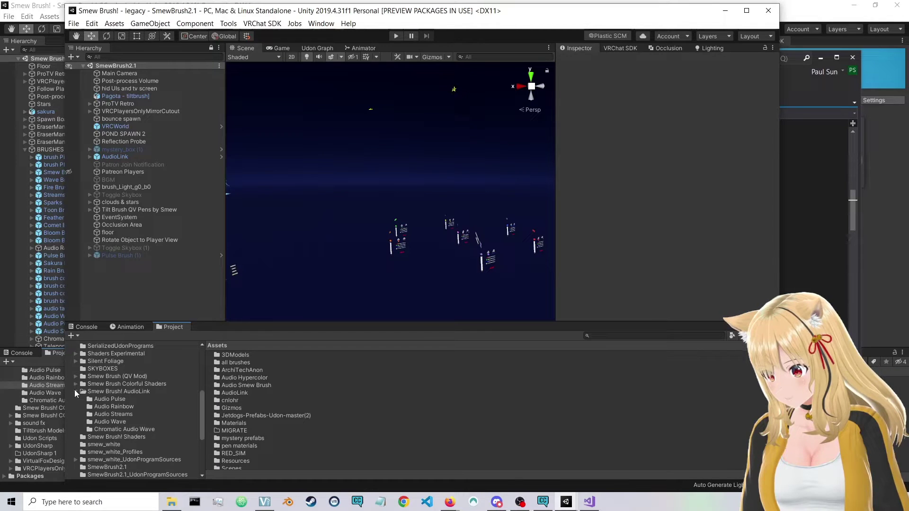
left_click_drag(596, 60, 654, 61)
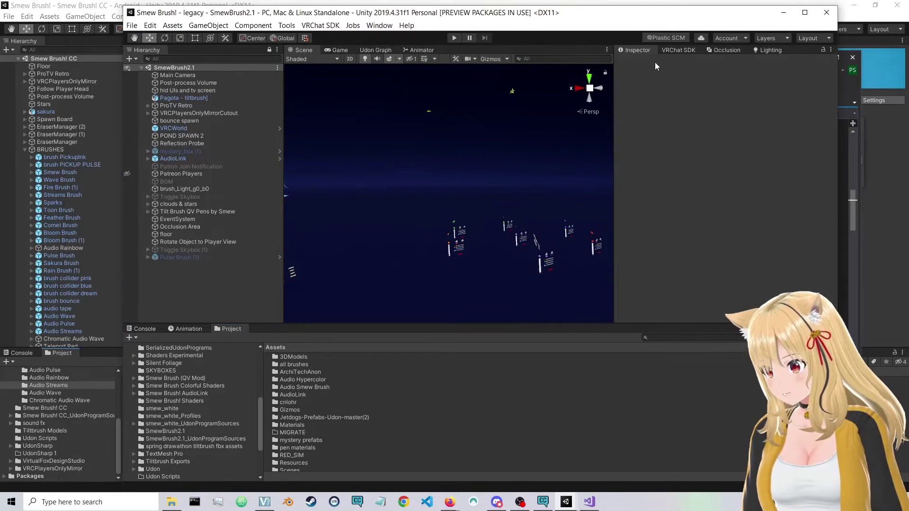
left_click_drag(657, 16, 908, 18)
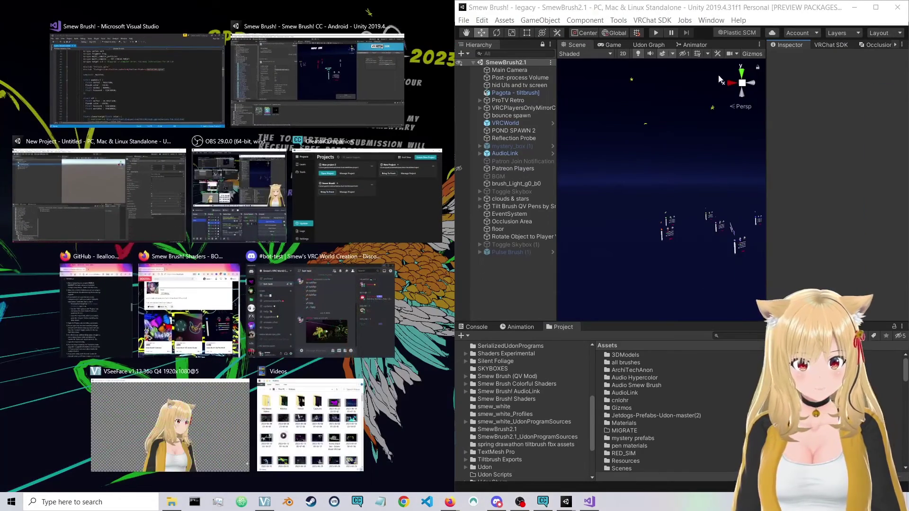
Step: Tile the Smew Brush! CC editor on the left and expand Packages to show AudioLink
left_click(341, 74)
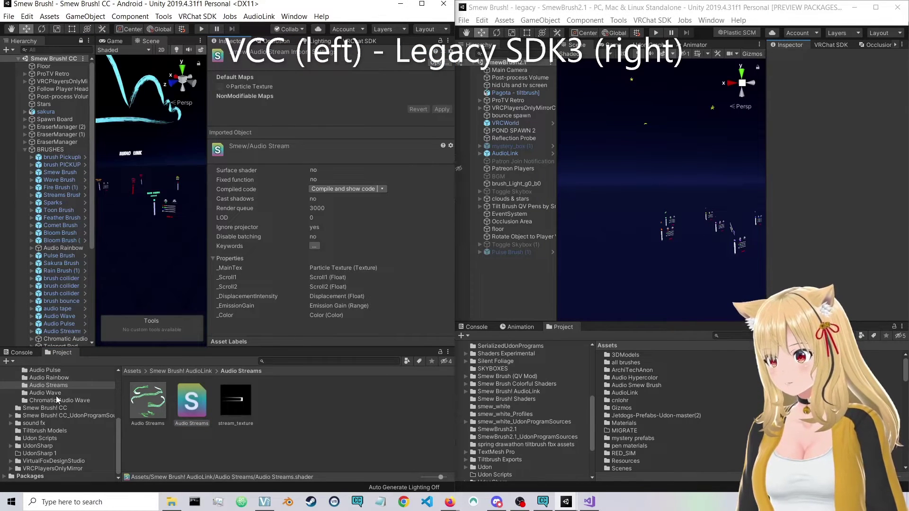
left_click(4, 386)
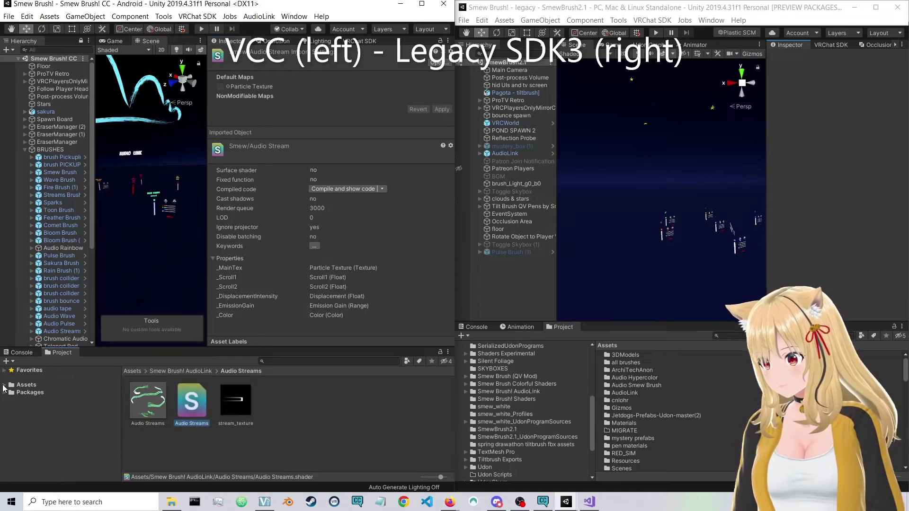
left_click(5, 393)
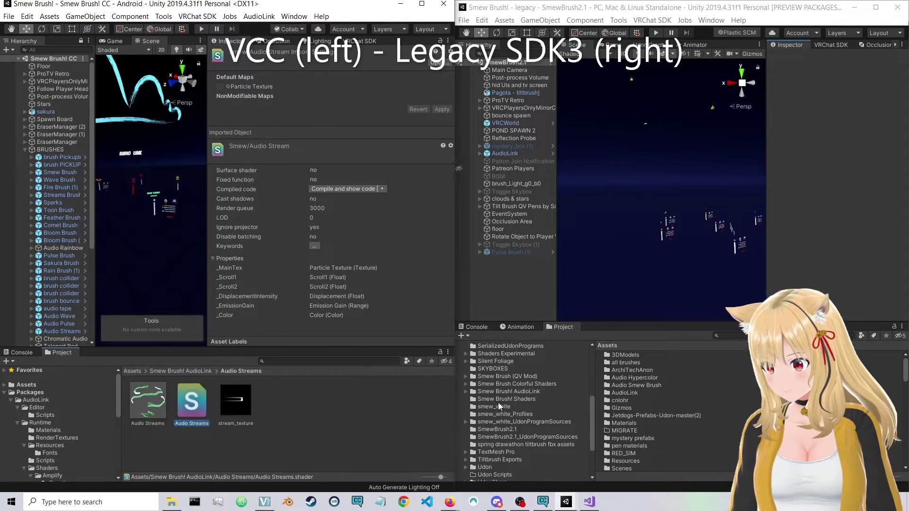
scroll(500, 406, "up", 8)
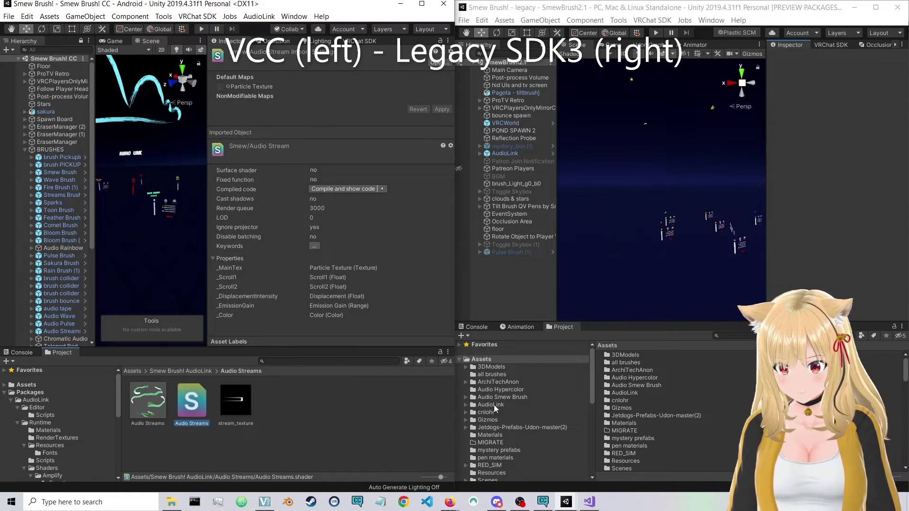
Step: In the legacy project, open Assets/AudioLink and inspect the AudioLink prefab asset
left_click(507, 382)
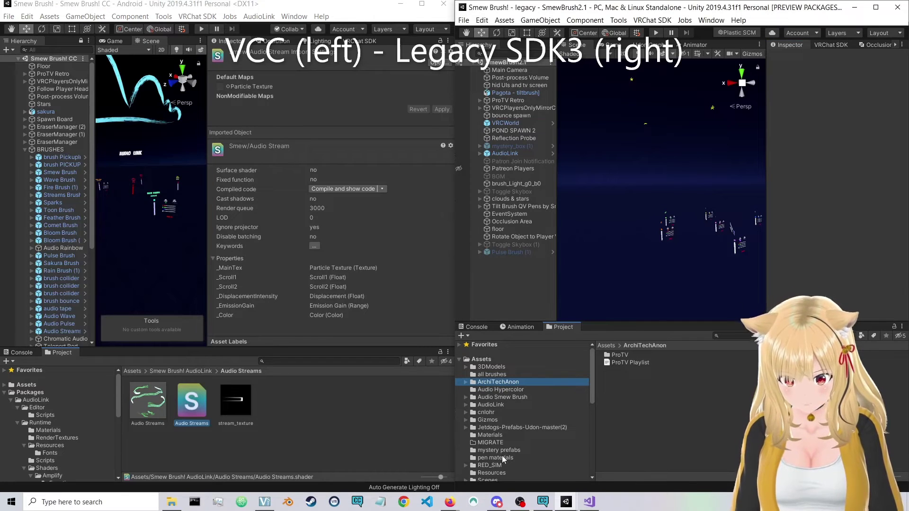
scroll(493, 417, "down", 3)
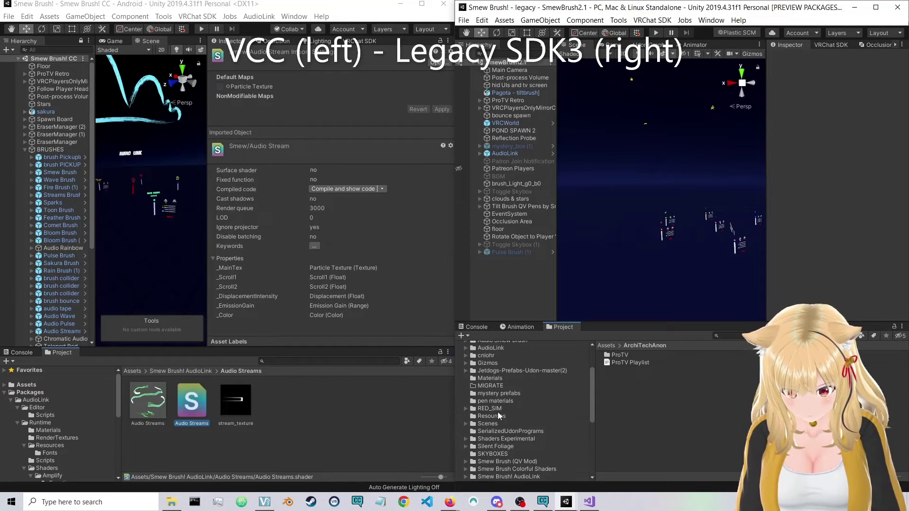
scroll(500, 416, "up", 3)
left_click(501, 404)
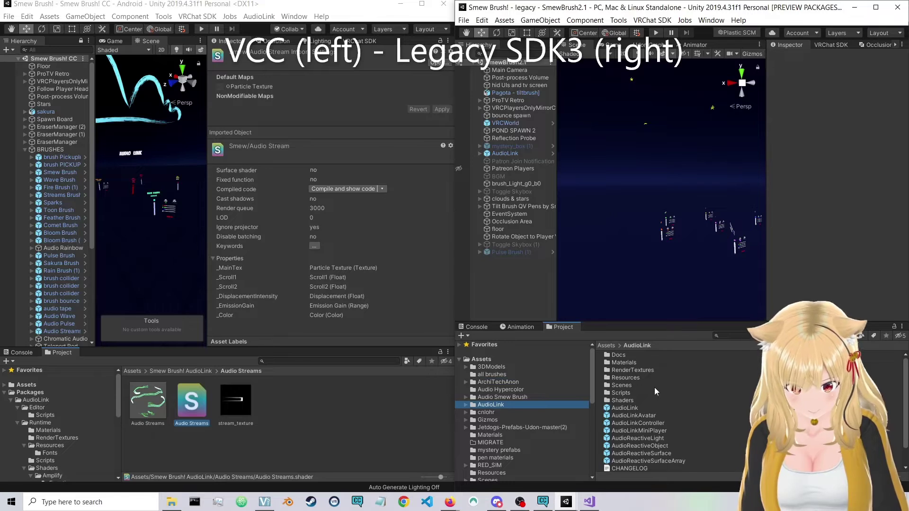
left_click(630, 411)
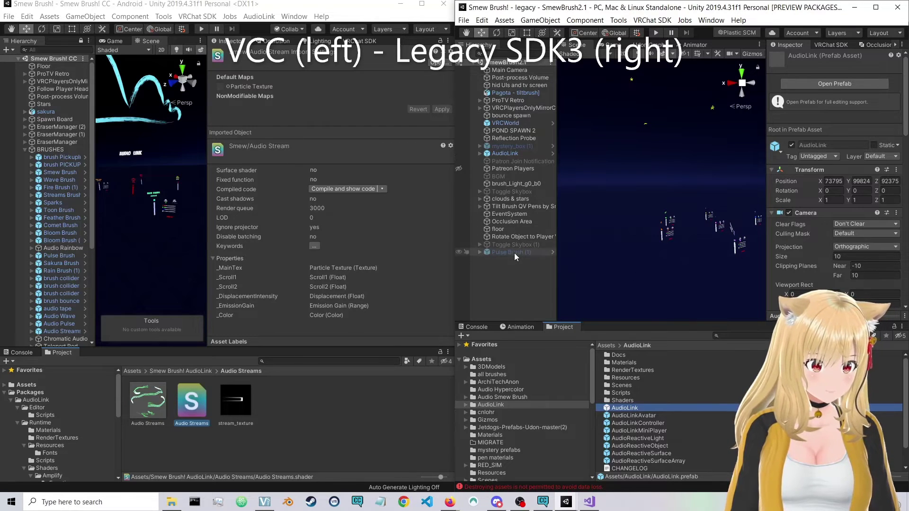
Step: Inspect the AudioLink object in the legacy scene with a wider settings panel
left_click(518, 152)
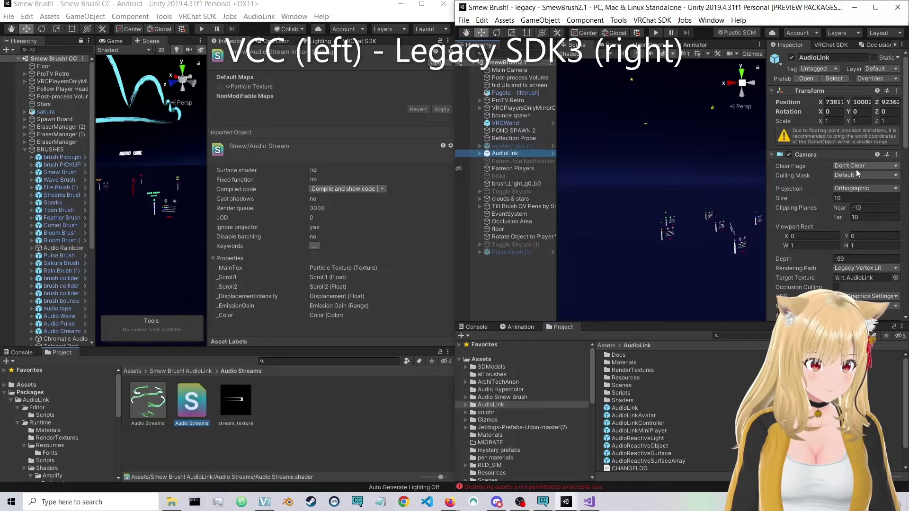
left_click_drag(769, 199, 736, 199)
scroll(814, 250, "down", 10)
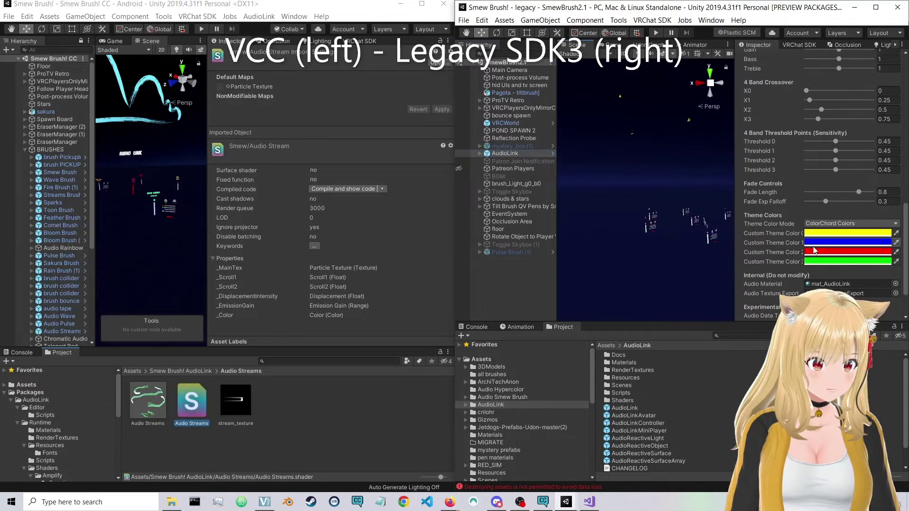
scroll(811, 243, "up", 8)
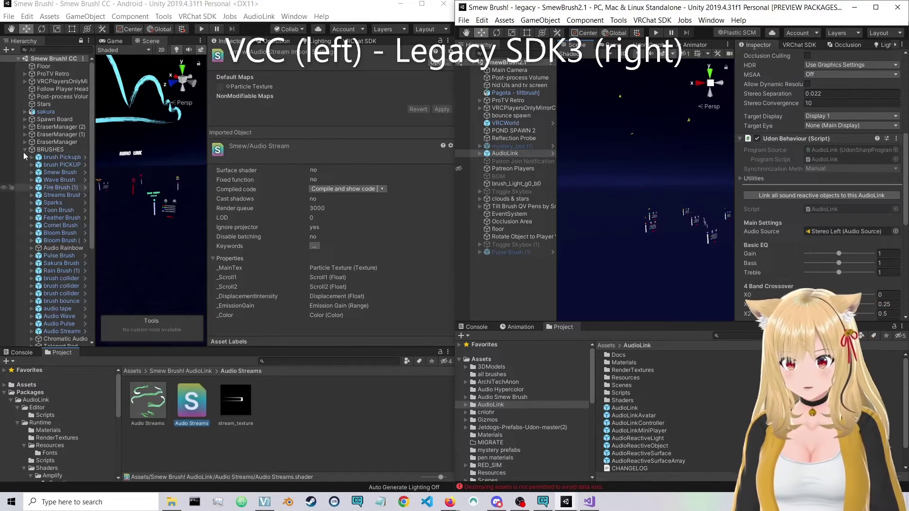
scroll(50, 334, "down", 6)
Step: Browse and collapse the CC project's top-level Assets folders
left_click(16, 385)
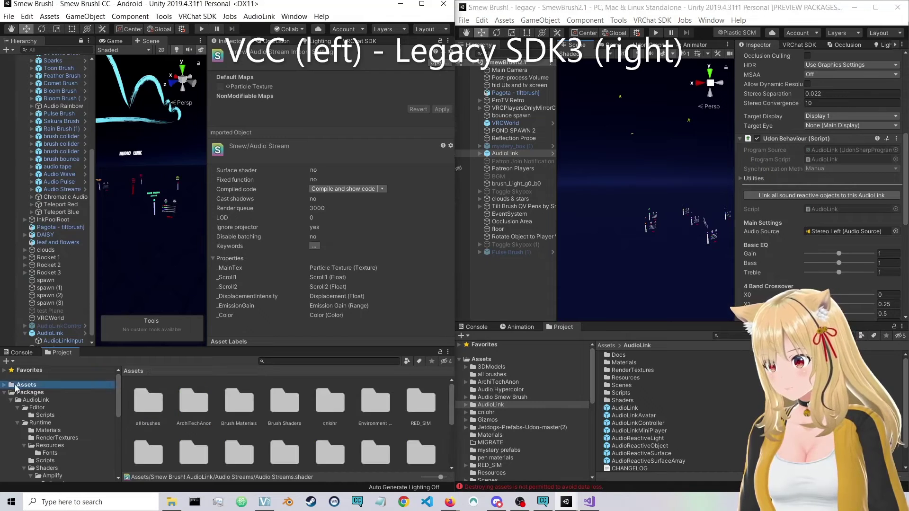
left_click(5, 385)
scroll(9, 393, "down", 10)
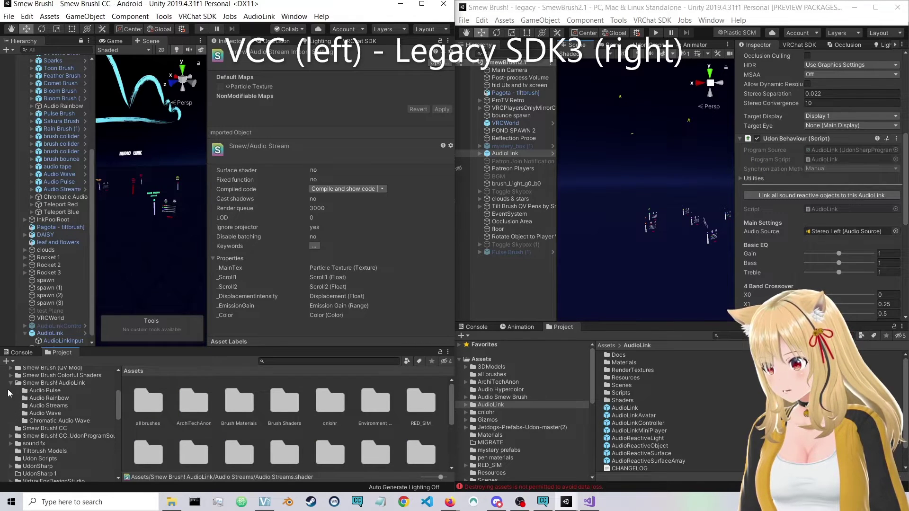
scroll(8, 390, "down", 6)
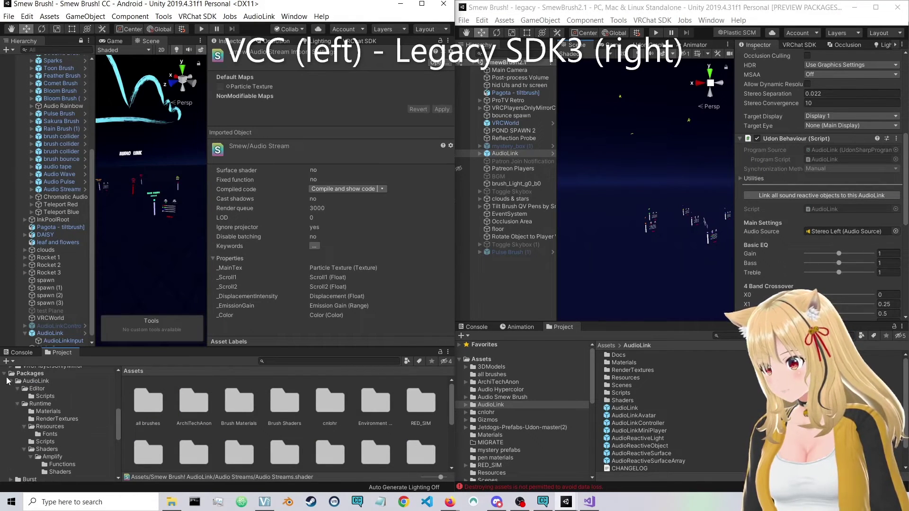
scroll(8, 381, "up", 15)
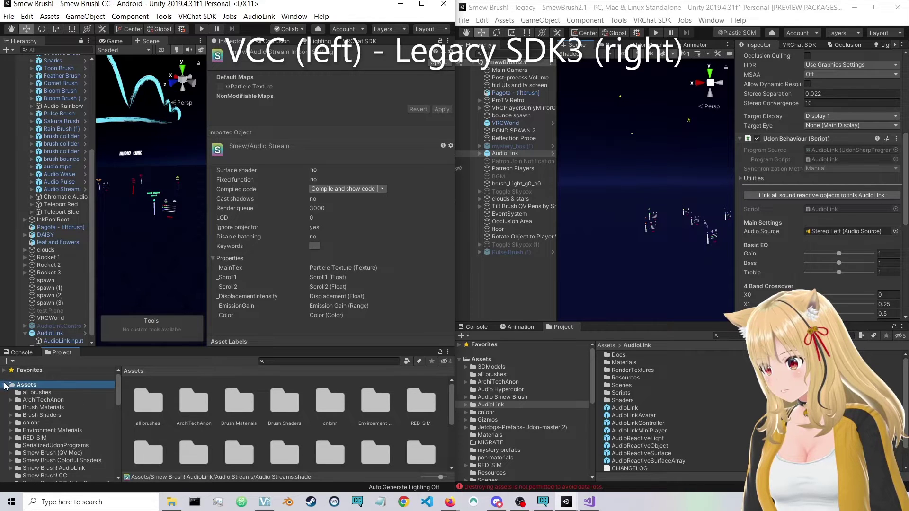
left_click(4, 385)
Step: Expand the AudioLink package and its Editor folder to reveal the Scripts folder
left_click(35, 400)
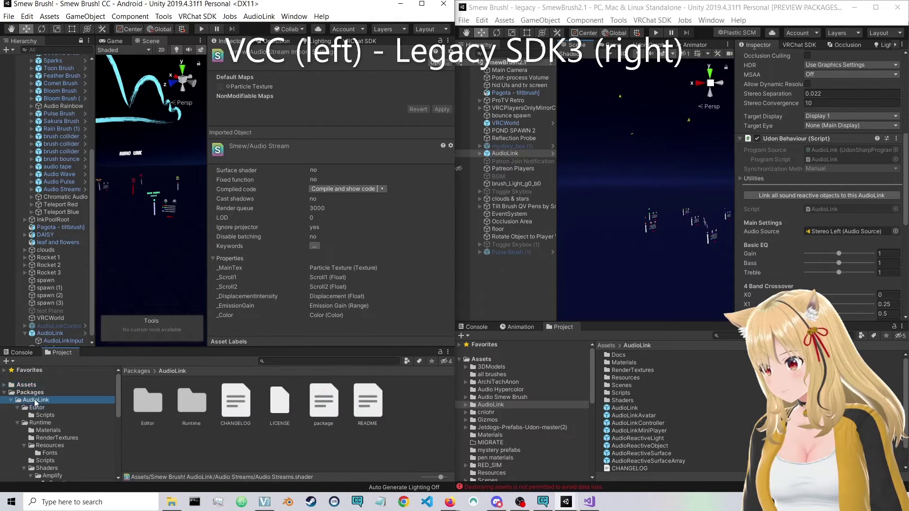
left_click(11, 401)
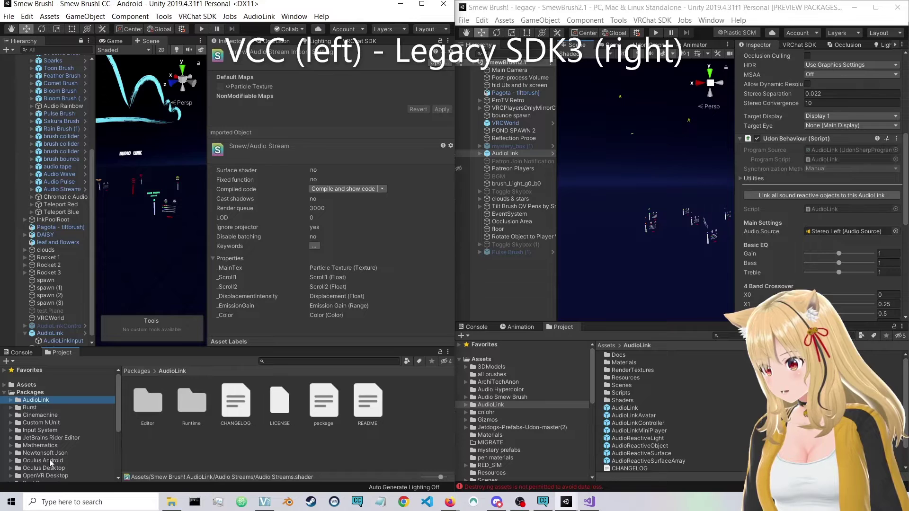
left_click(11, 401, "alt")
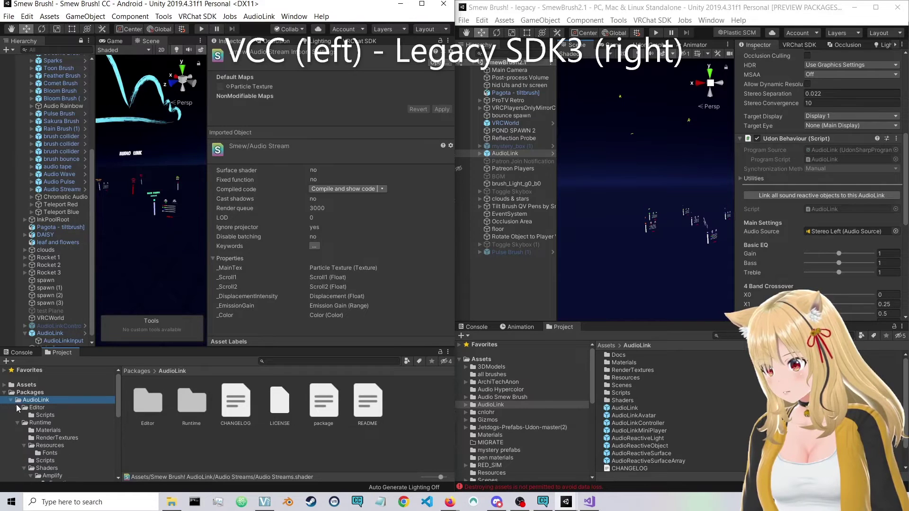
left_click(17, 407)
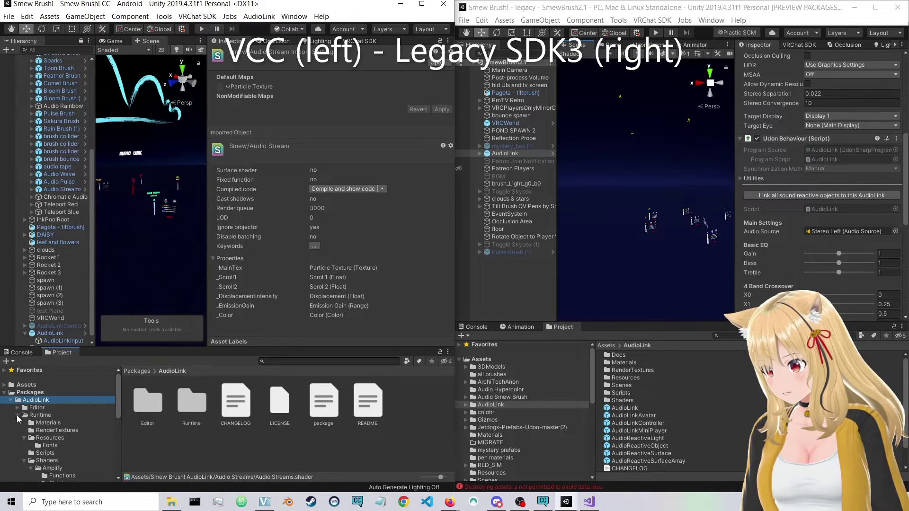
scroll(35, 435, "down", 1)
scroll(35, 434, "up", 1)
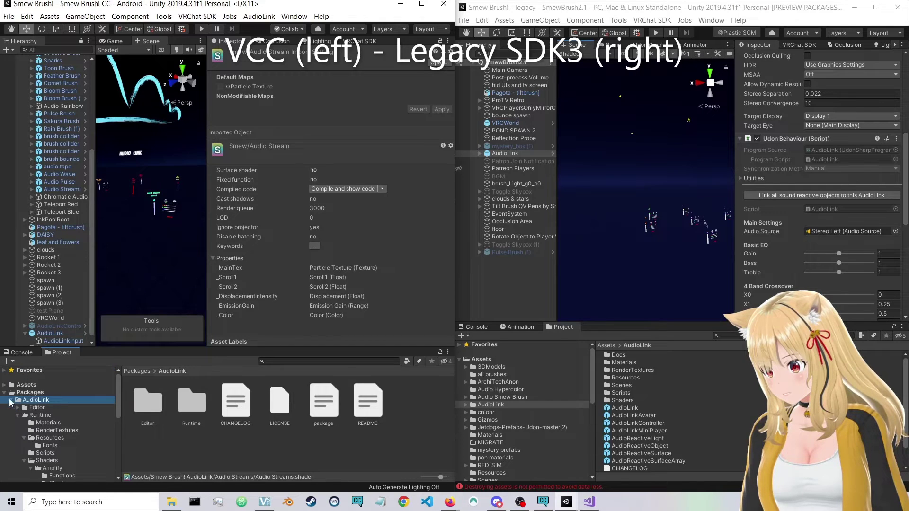
left_click(18, 408)
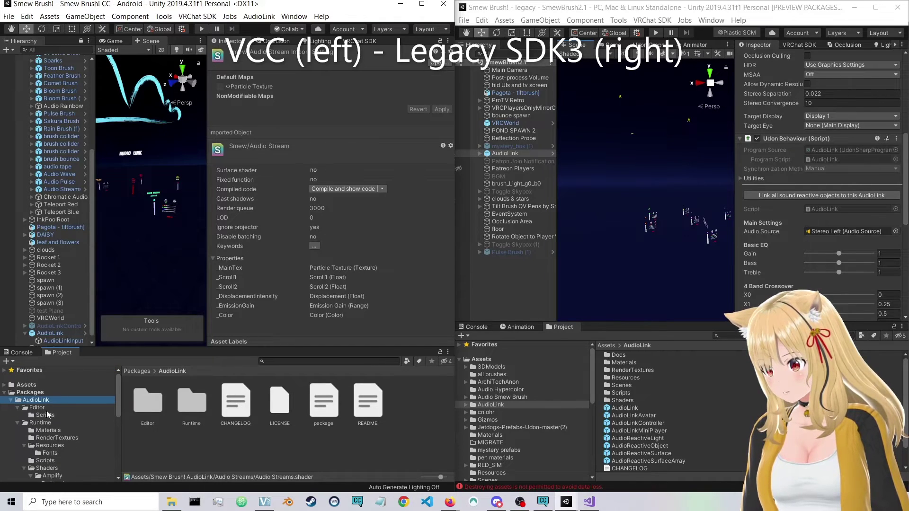
scroll(60, 408, "down", 3)
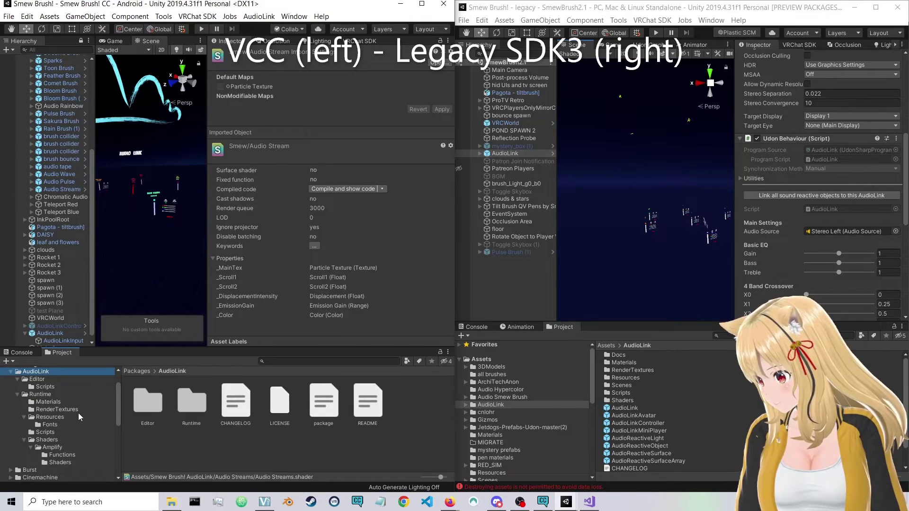
scroll(72, 416, "up", 3)
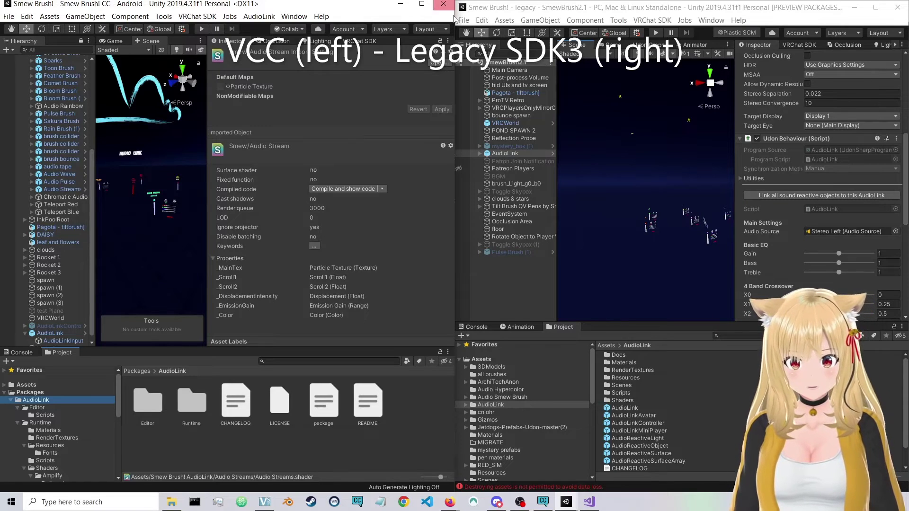
Step: Widen the CC editor over the screen and frame a selected game object with F
left_click_drag(455, 14, 676, 24)
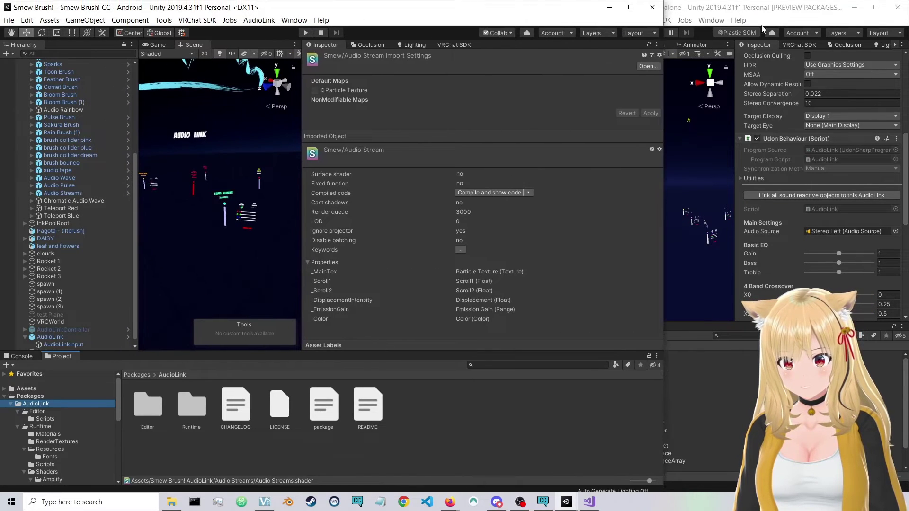
left_click(762, 25)
left_click(385, 23)
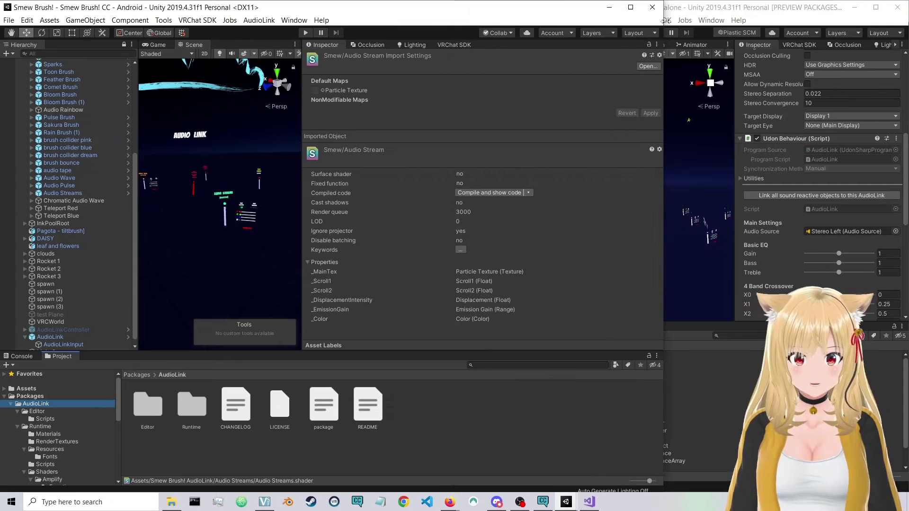
left_click_drag(666, 21, 800, 22)
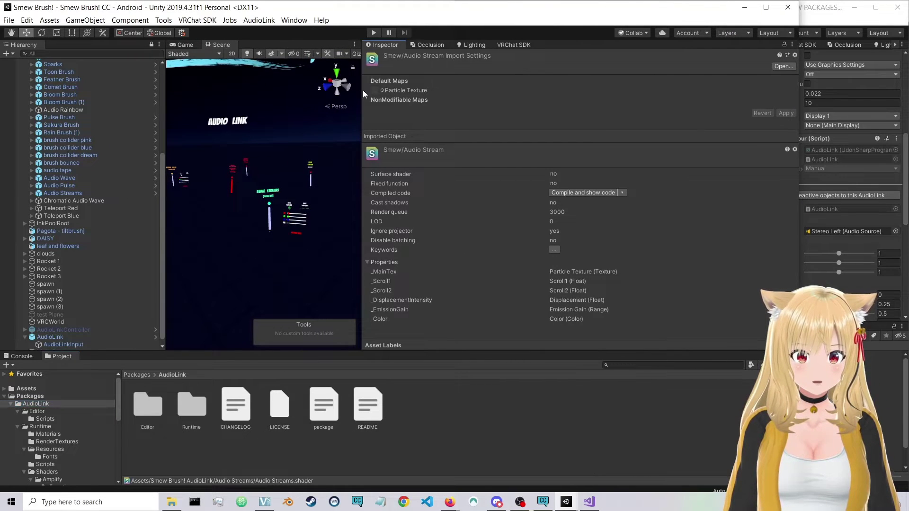
left_click(359, 104)
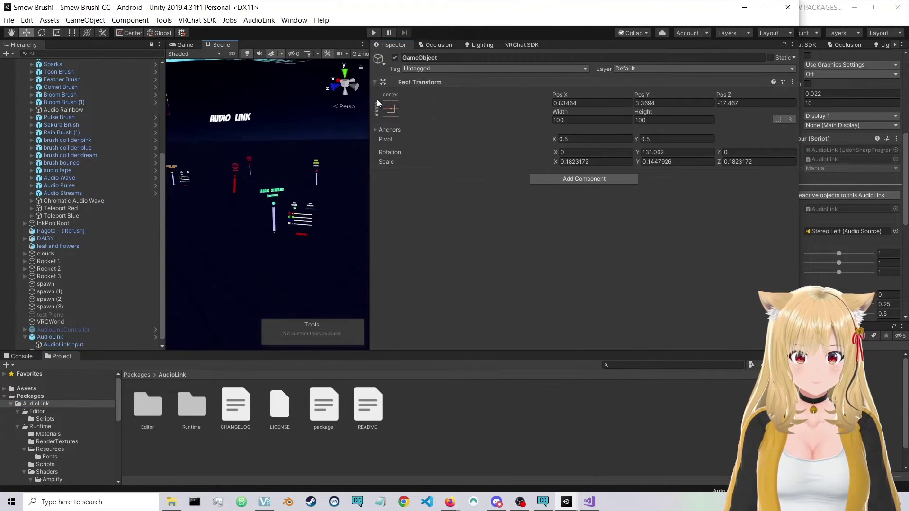
left_click_drag(362, 100, 668, 116)
key("f")
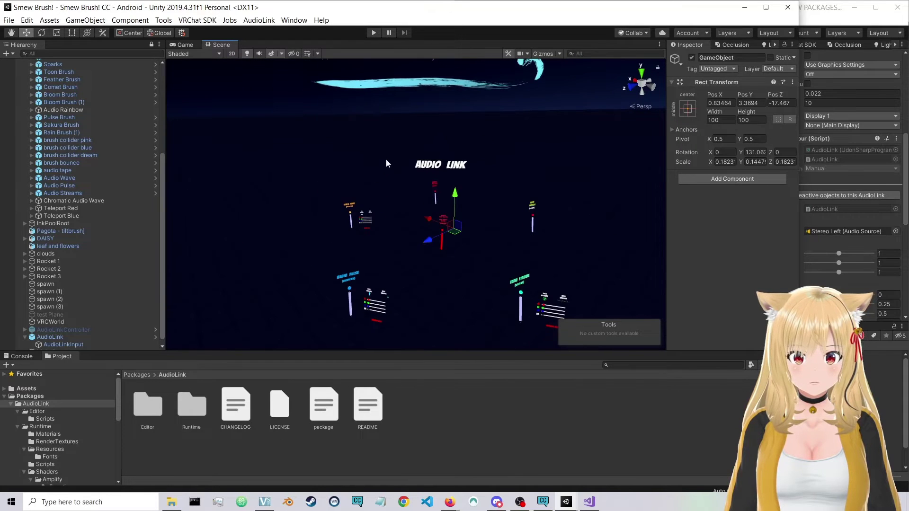
Step: Add the AudioLink prefab to the scene via AudioLink > Add AudioLink Prefab to Scene and select it
left_click(252, 20)
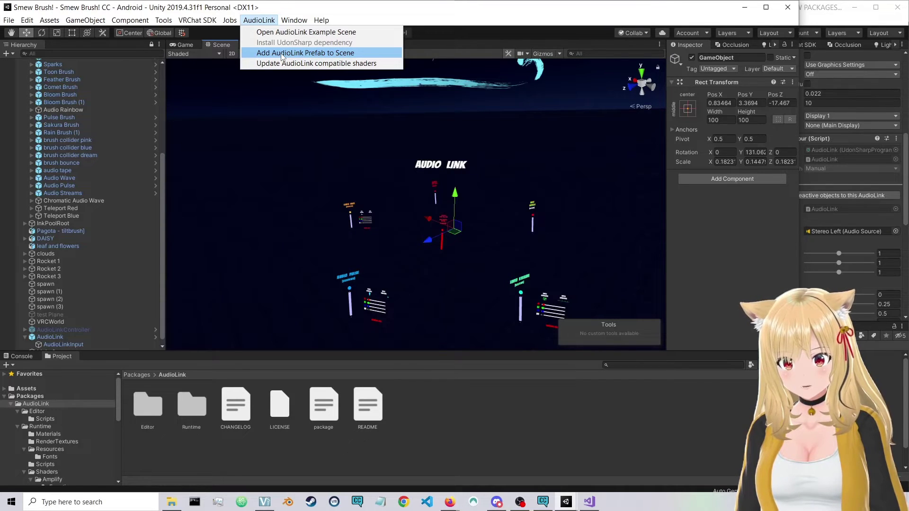
left_click(306, 53)
scroll(95, 140, "up", 7)
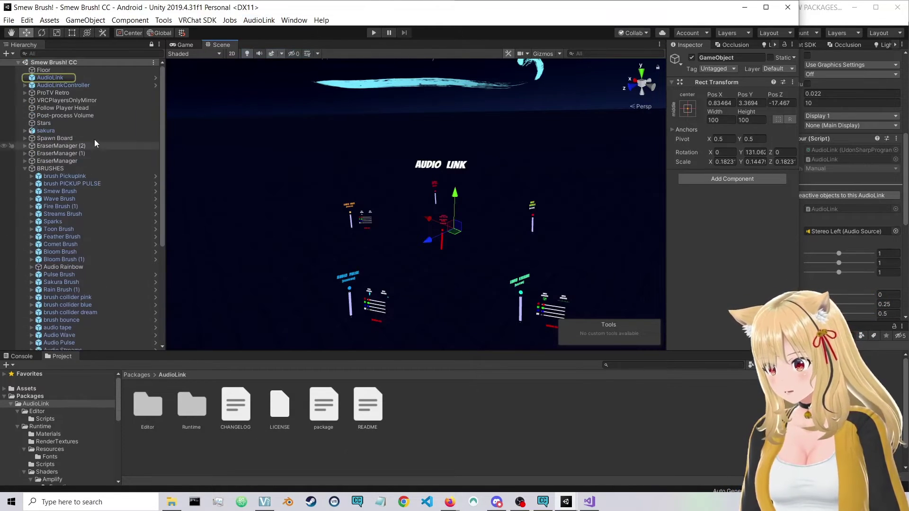
left_click(71, 76)
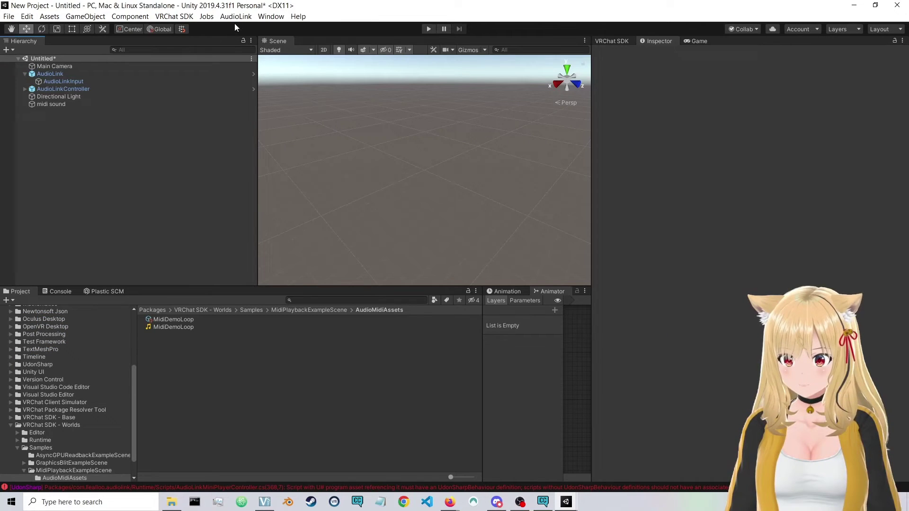
Step: Select the AudioLink object in the New Project's Hierarchy
left_click(236, 18)
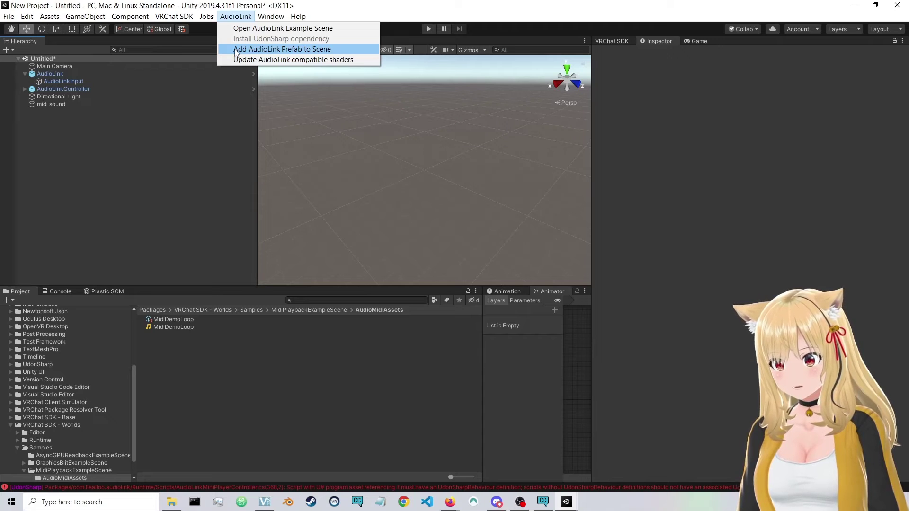
left_click(36, 75)
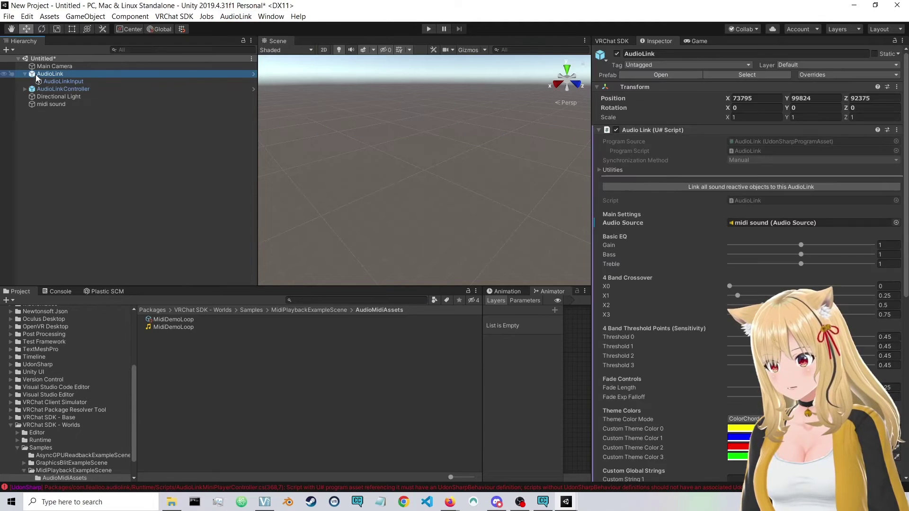
left_click(235, 16)
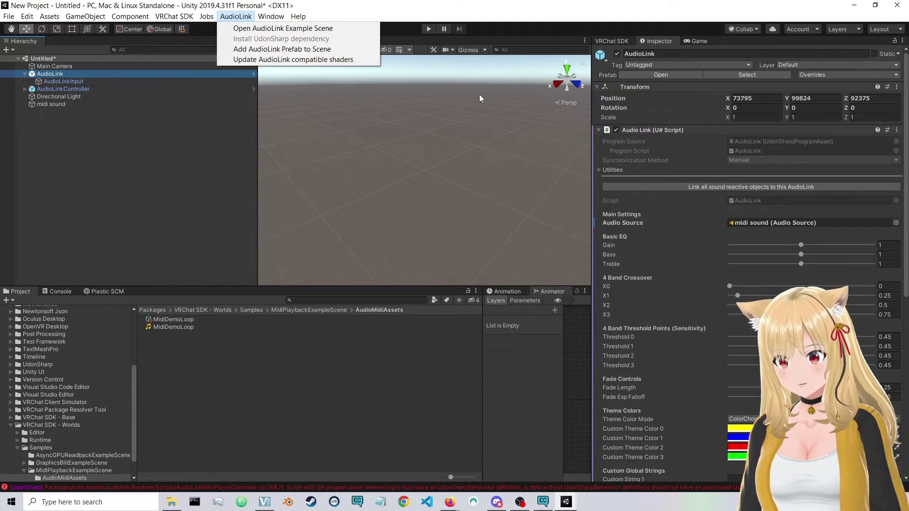
left_click(49, 78)
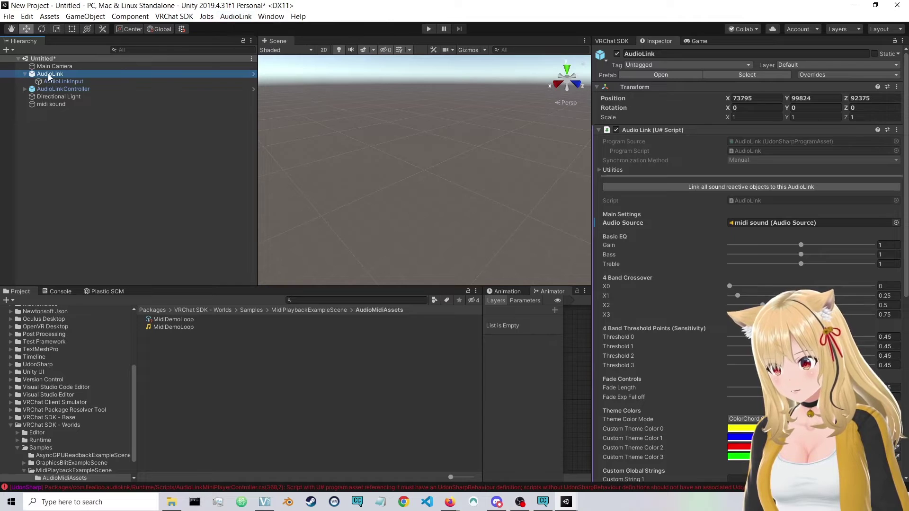
Step: Ping the midi sound object linked as AudioLink's Audio Source
left_click(758, 222)
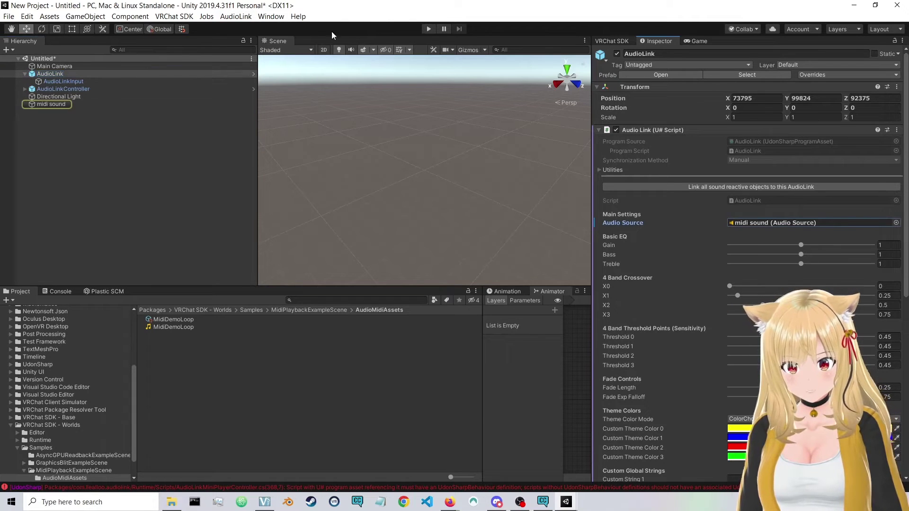
left_click(269, 17)
mouse_move(250, 19)
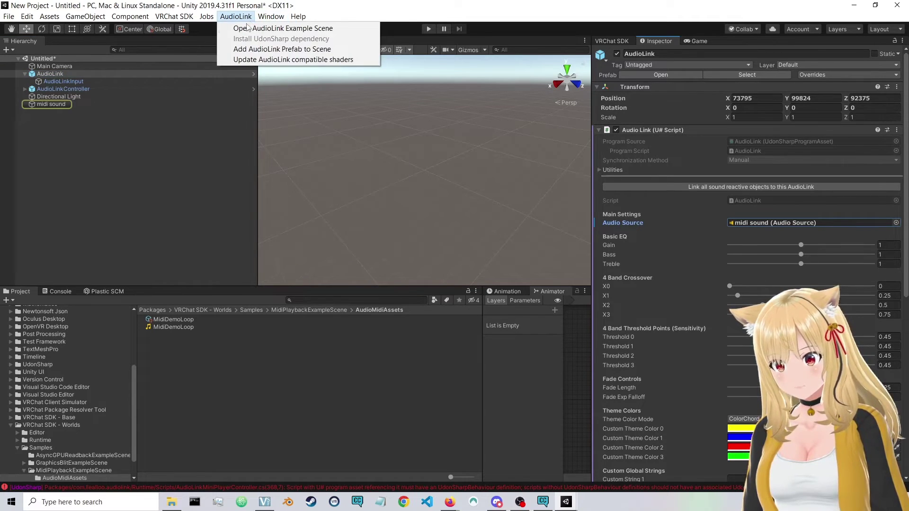
left_click(284, 111)
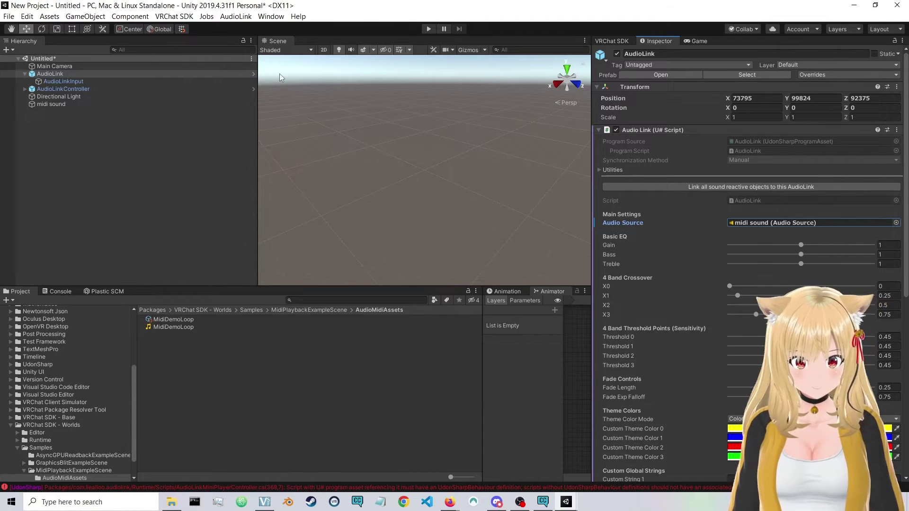
left_click(236, 16)
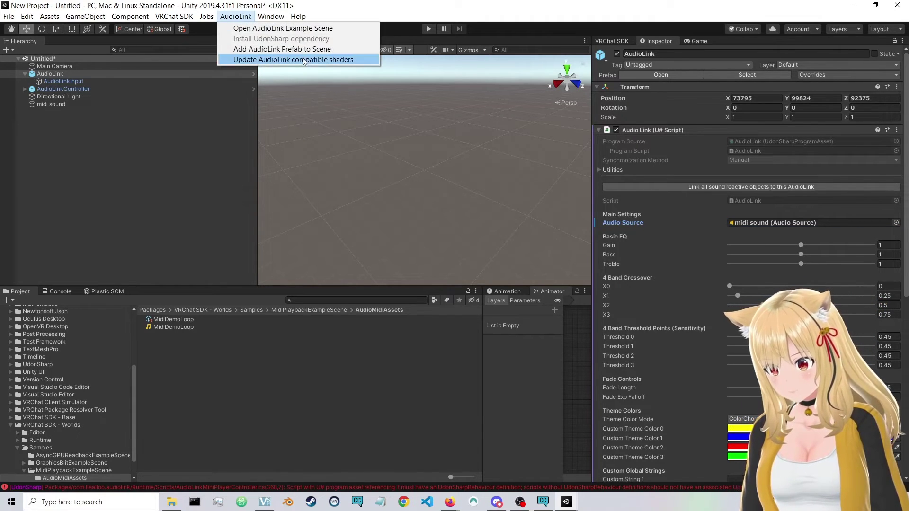
left_click(311, 60)
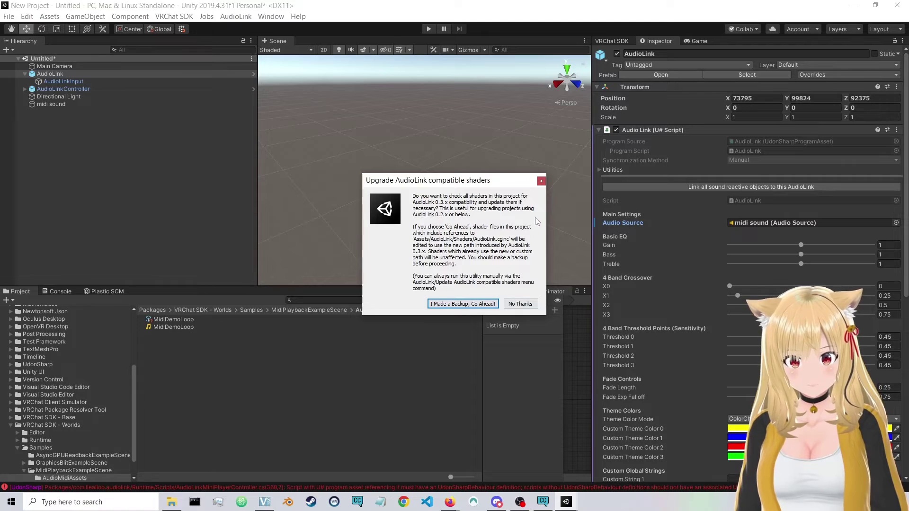
left_click(540, 181)
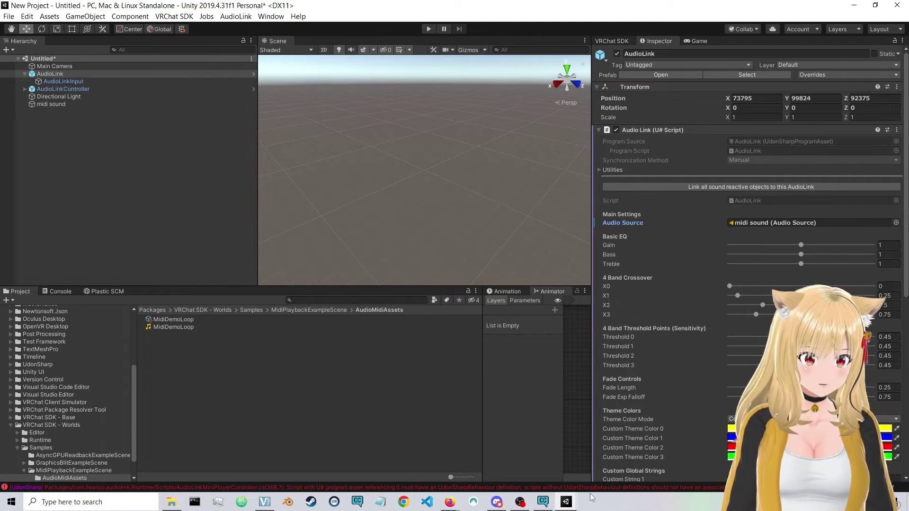
Step: Bring the BOOTH Smew Brush! Shaders shop page forward and widen the browser
mouse_move(566, 506)
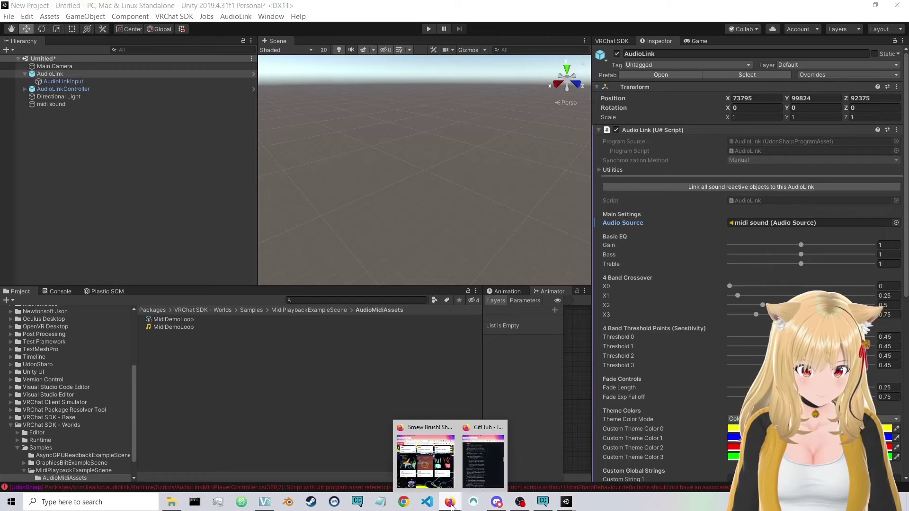
left_click(442, 479)
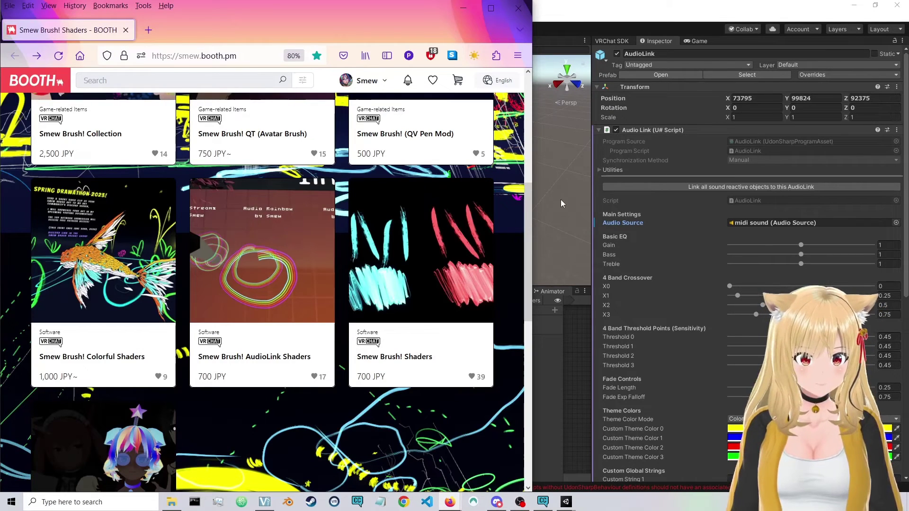
scroll(370, 289, "up", 6)
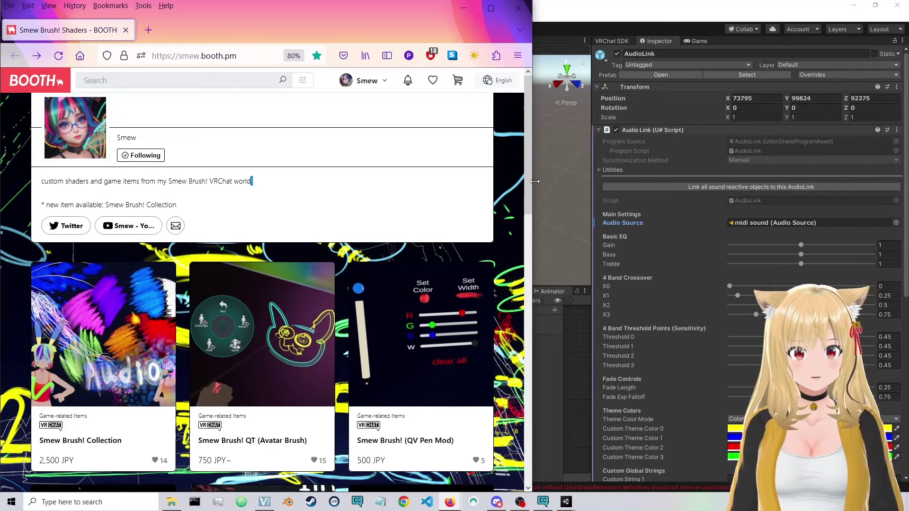
left_click_drag(534, 181, 719, 181)
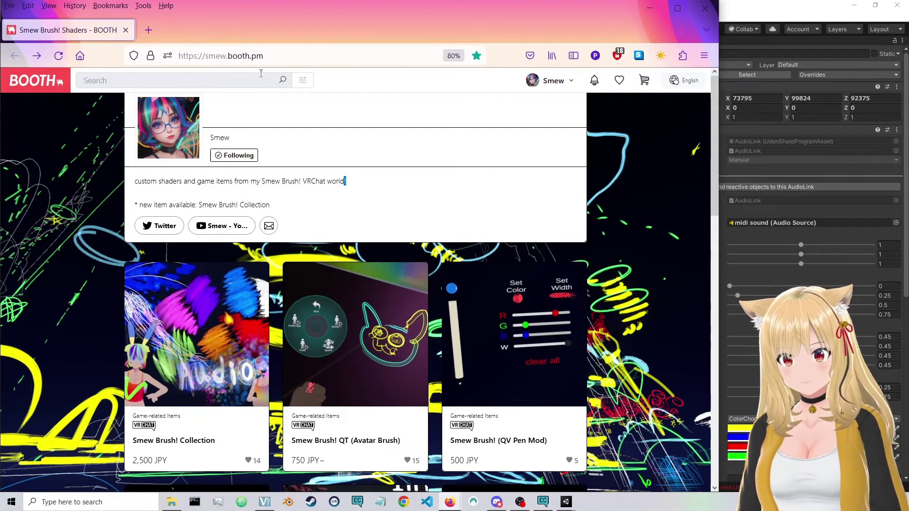
Step: Scroll to the shader cards, including AudioLink Shaders (700 JPY) and AudioLink Gradient Shader (200 JPY)
scroll(305, 119, "down", 3)
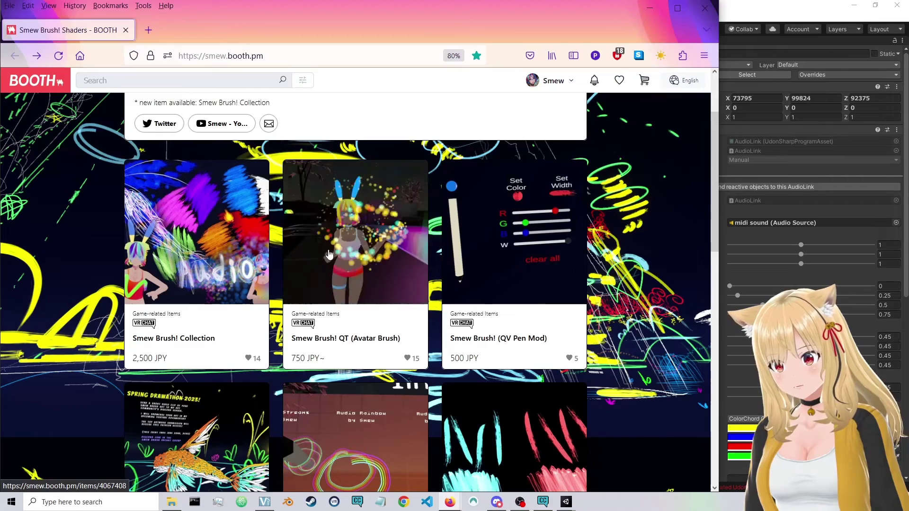
scroll(214, 144, "down", 5)
scroll(229, 218, "up", 2)
scroll(230, 222, "down", 3)
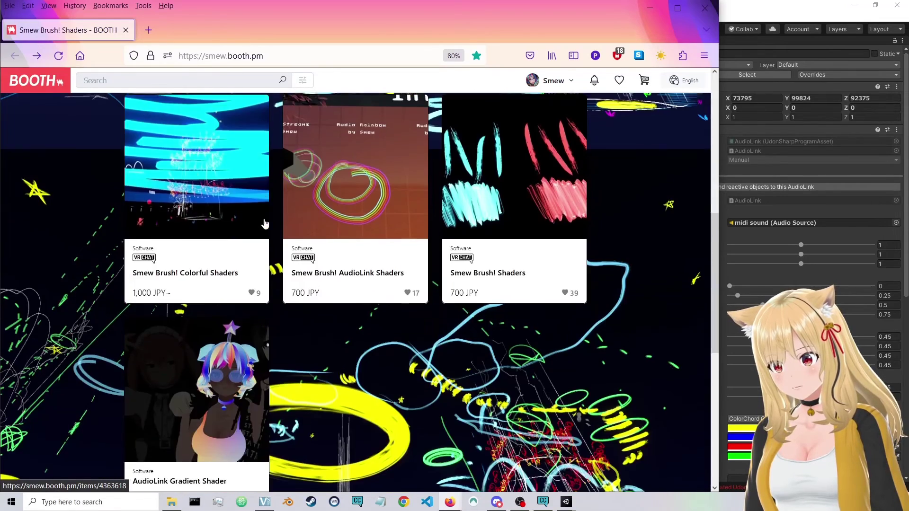
scroll(204, 293, "up", 3)
scroll(201, 294, "up", 3)
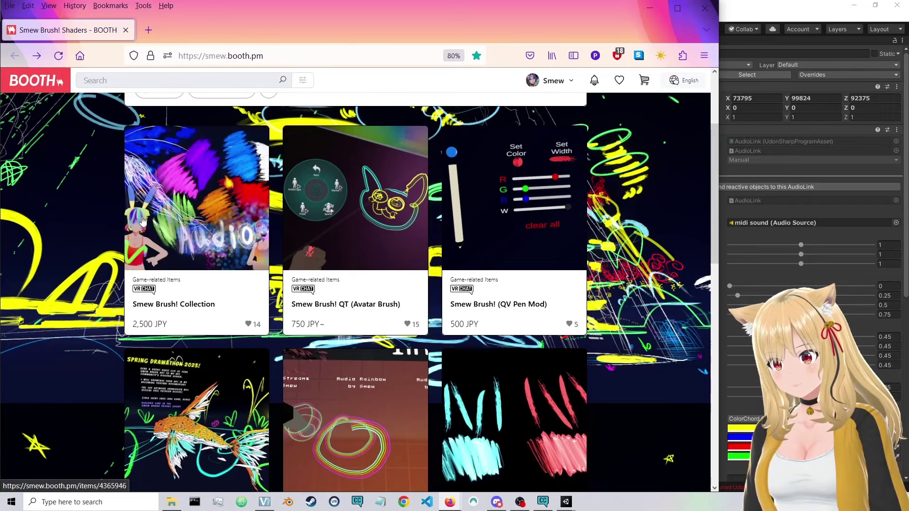
scroll(246, 245, "down", 10)
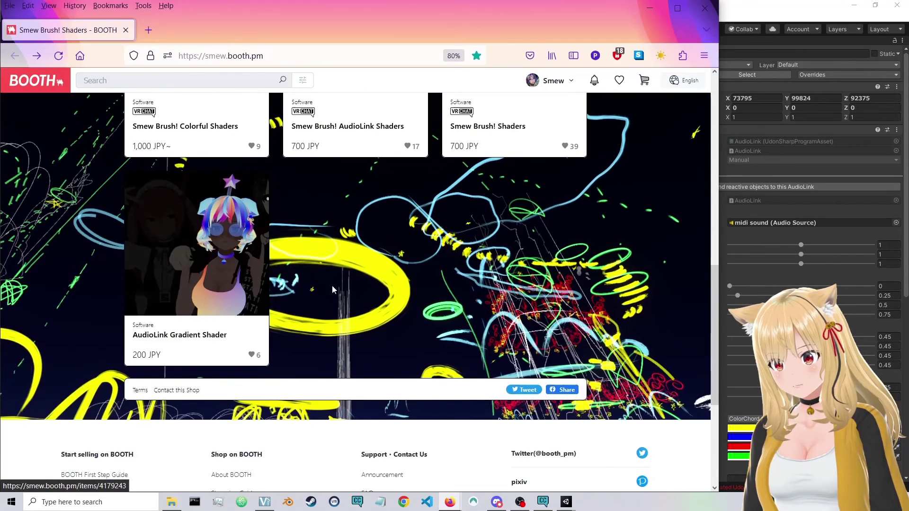
scroll(399, 361, "up", 4)
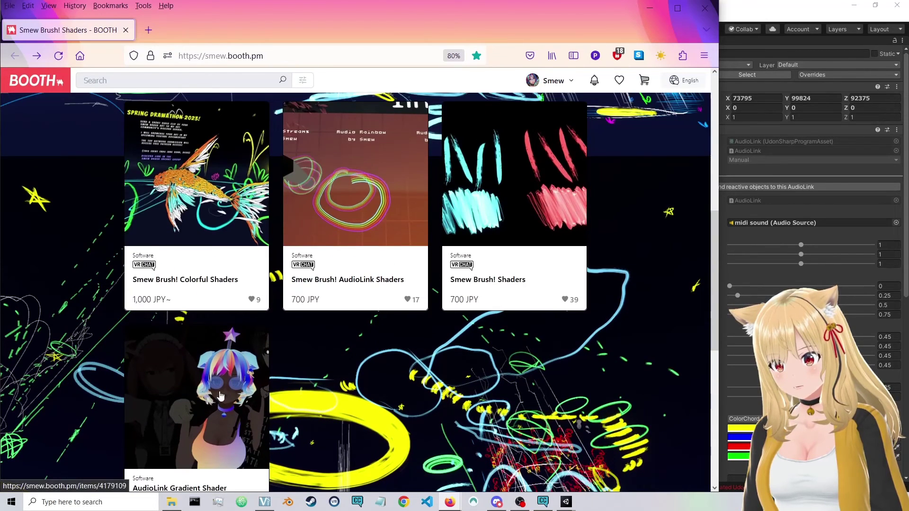
scroll(396, 379, "up", 2)
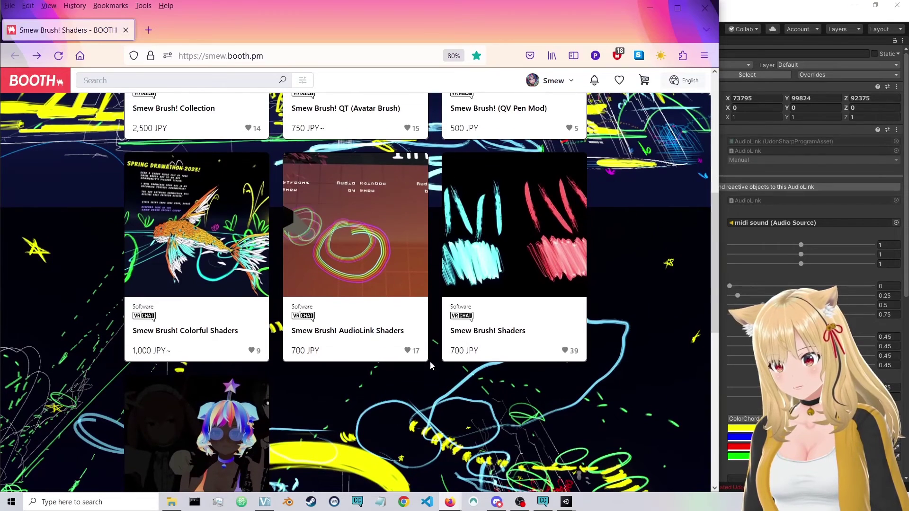
scroll(397, 299, "up", 4)
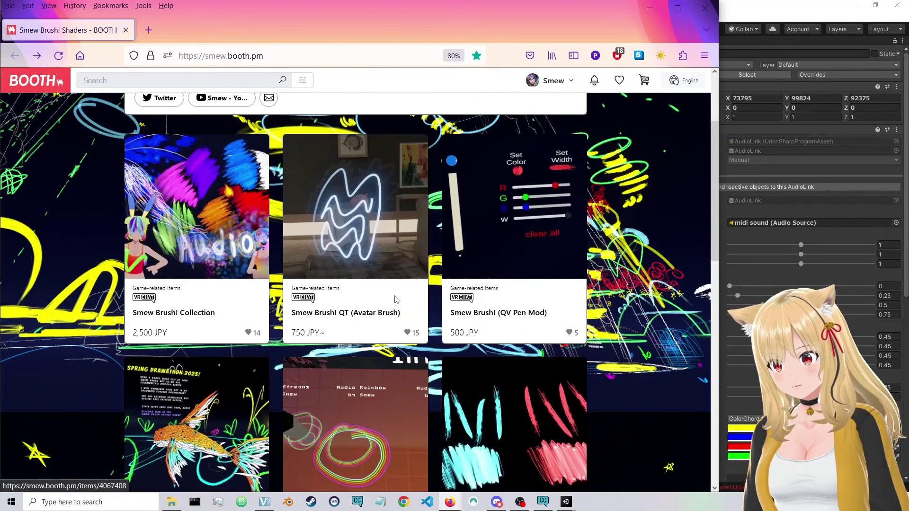
scroll(206, 372, "down", 4)
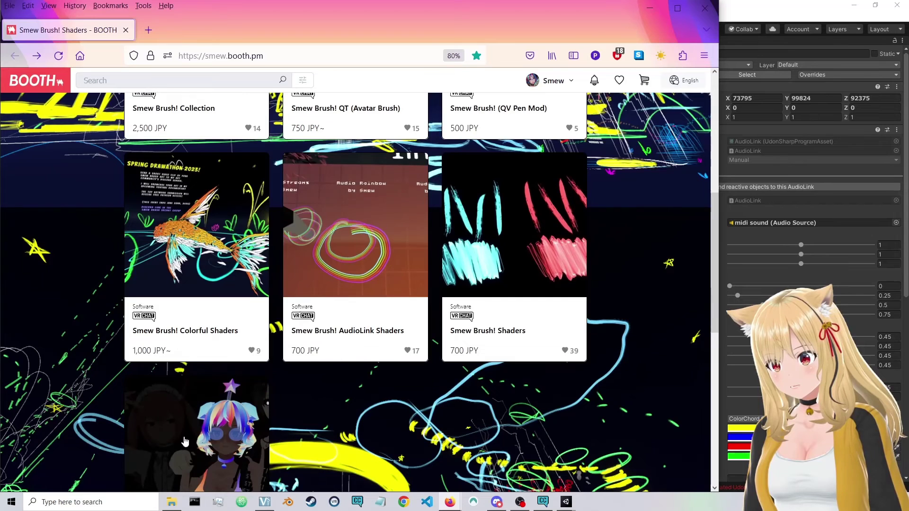
left_click(184, 441)
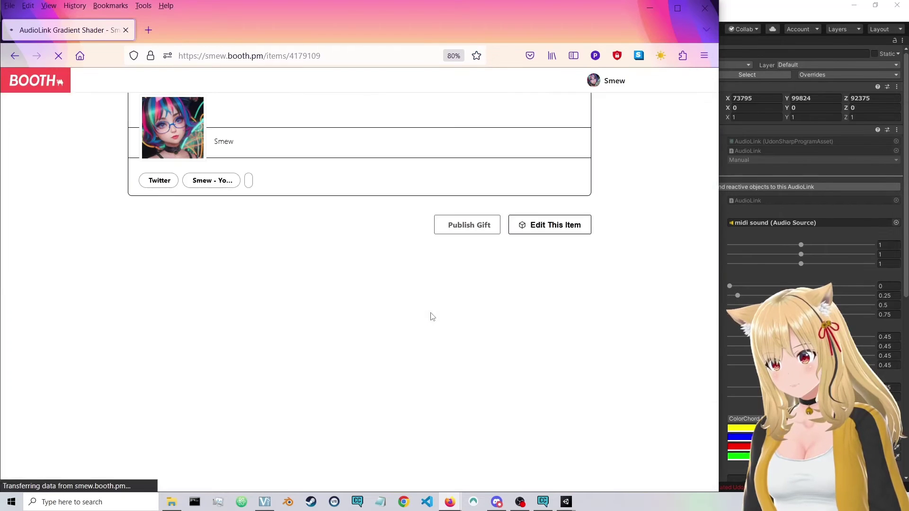
scroll(610, 299, "down", 4)
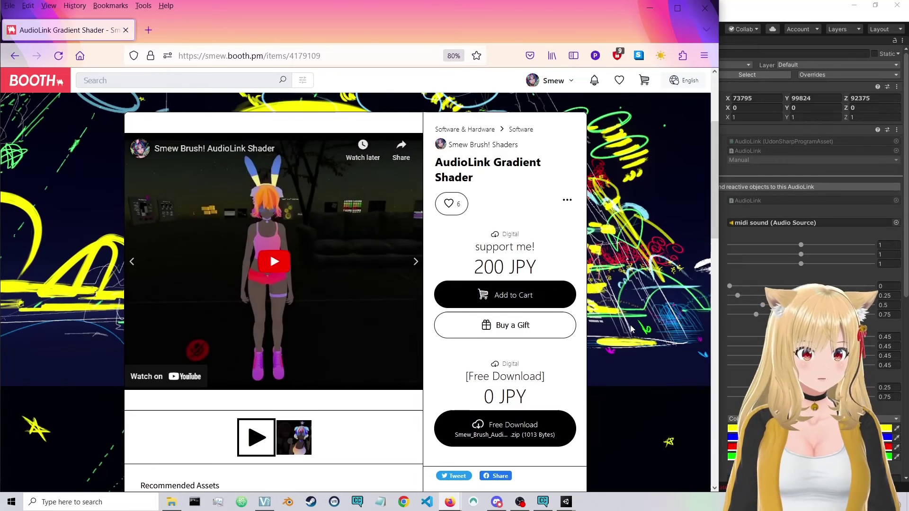
scroll(471, 347, "down", 2)
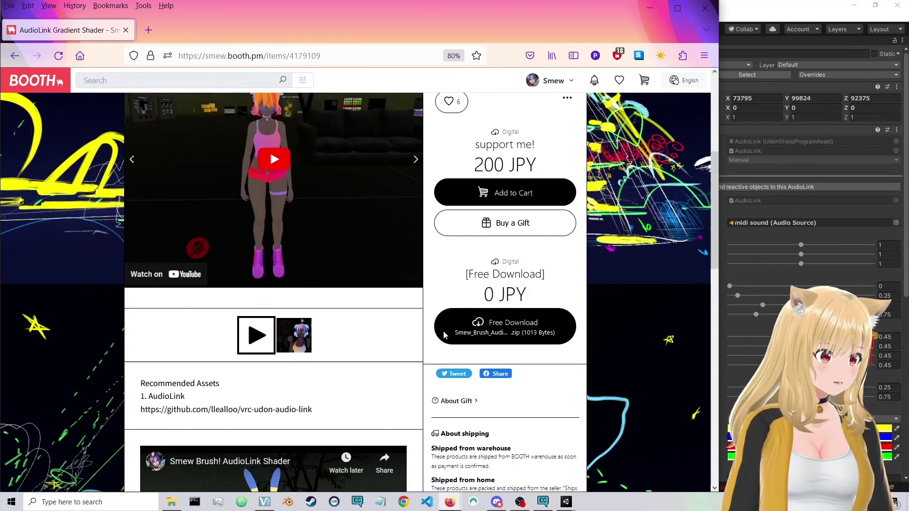
scroll(290, 362, "down", 2)
scroll(290, 363, "down", 1)
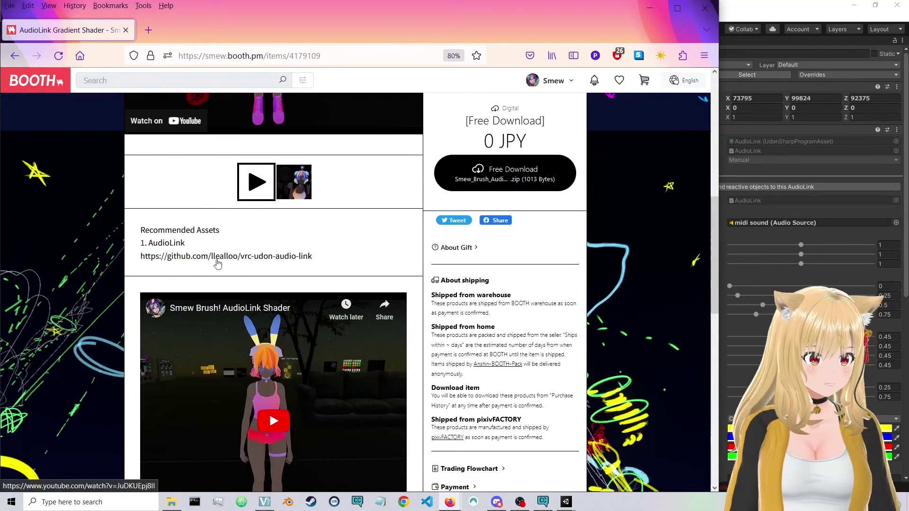
scroll(37, 81, "up", 8)
key("alt+Left")
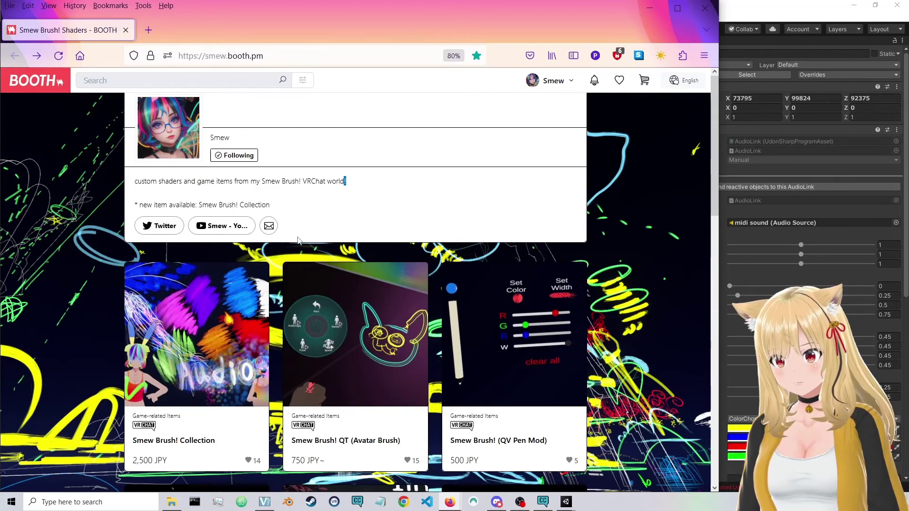
Step: Restore the Unity editor from full screen, then return Firefox with Smew's Patreon tab forward
mouse_move(251, 35)
left_mouse_down()
mouse_move(365, 90)
mouse_move(248, 44)
left_mouse_up()
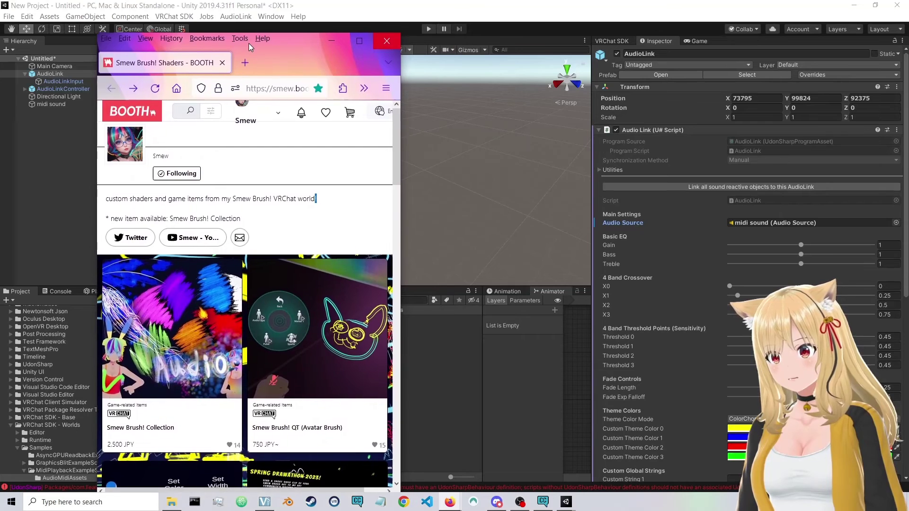
left_click(419, 36)
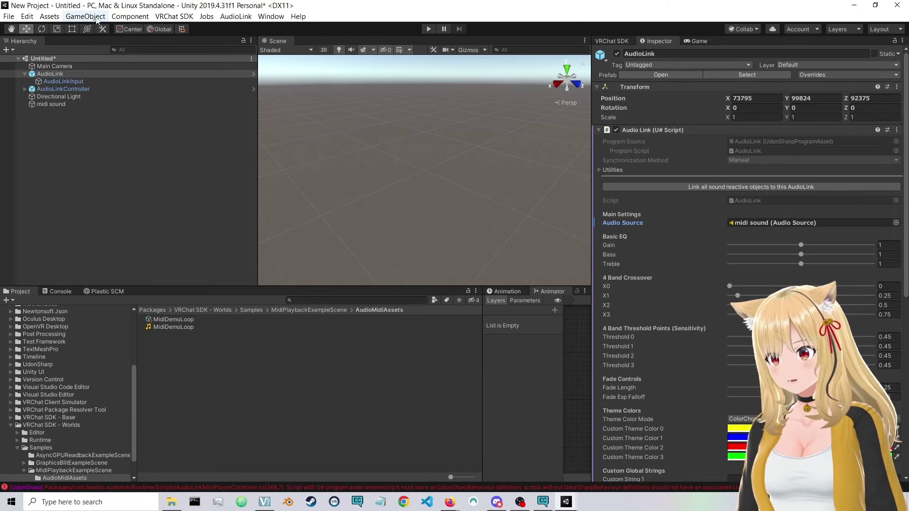
double_click(372, 10)
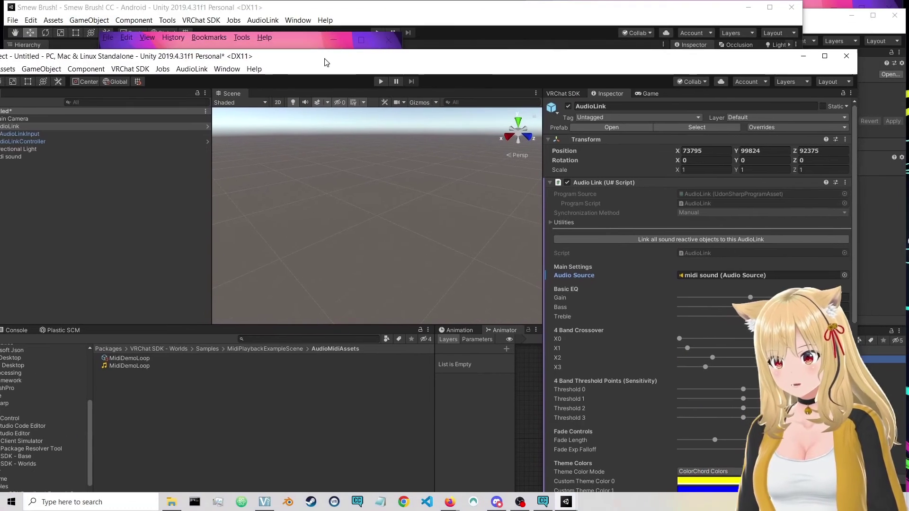
left_click(774, 37)
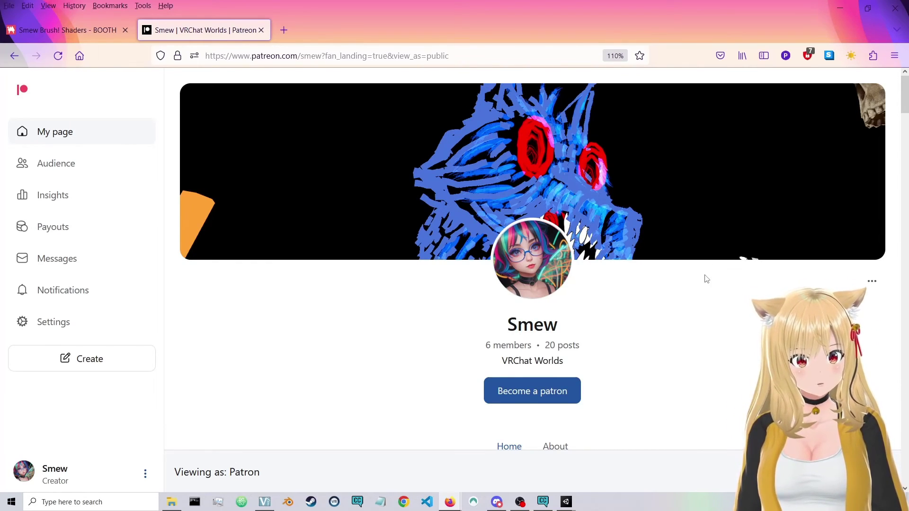
Step: Highlight the VIP Smewie ($15) benefits and the $5 Smewie tier description
scroll(705, 279, "down", 5)
scroll(705, 279, "up", 3)
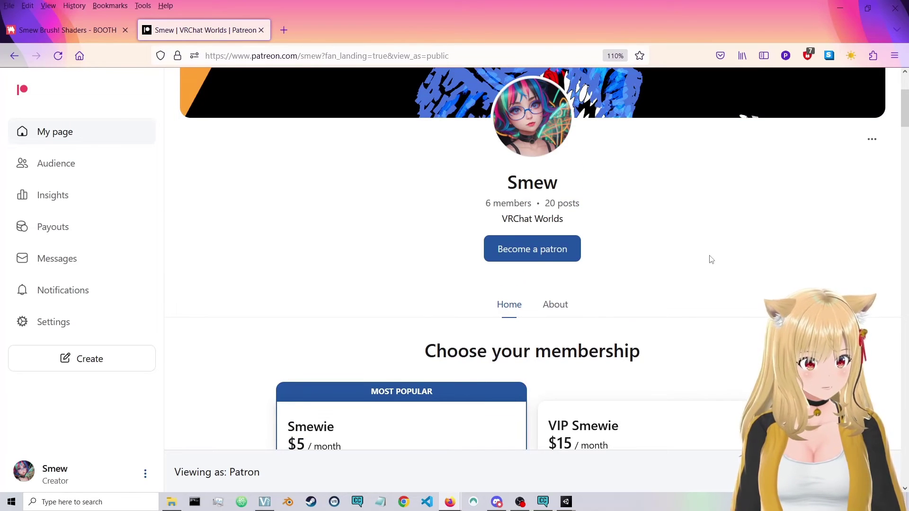
scroll(394, 237, "down", 4)
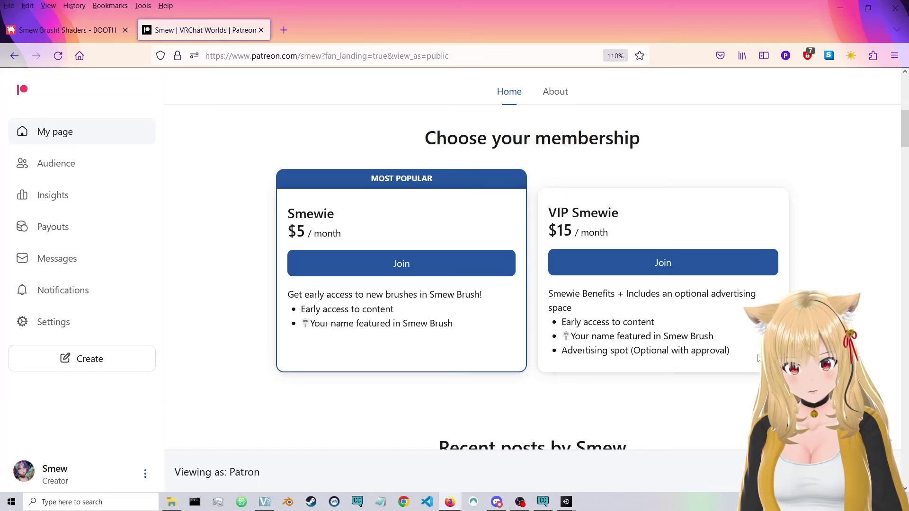
left_click_drag(757, 358, 549, 301)
left_click(590, 305)
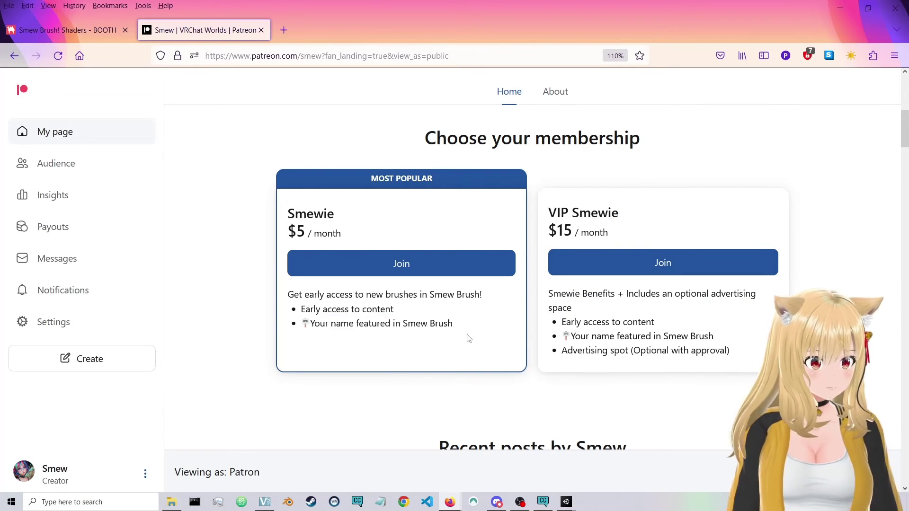
left_click_drag(469, 338, 250, 292)
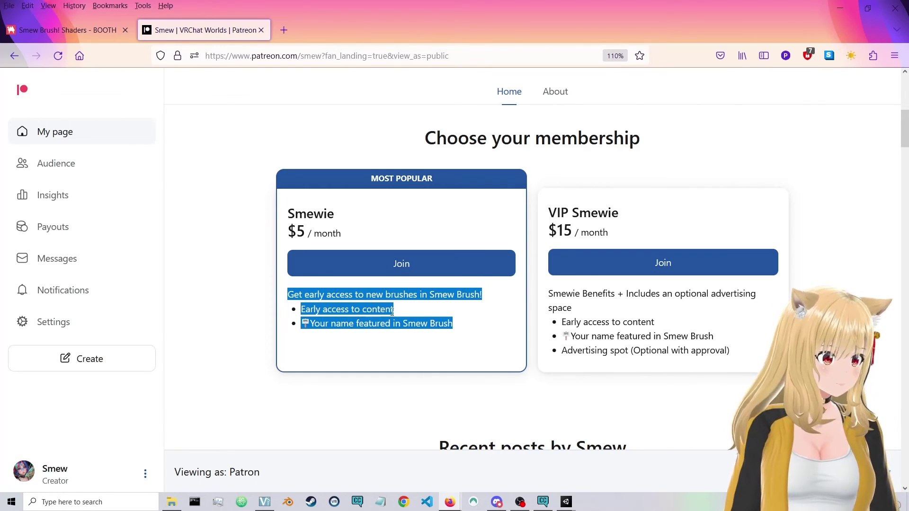
Step: Scroll the Patreon page once more and return to the BOOTH shop tab
scroll(372, 320, "up", 5)
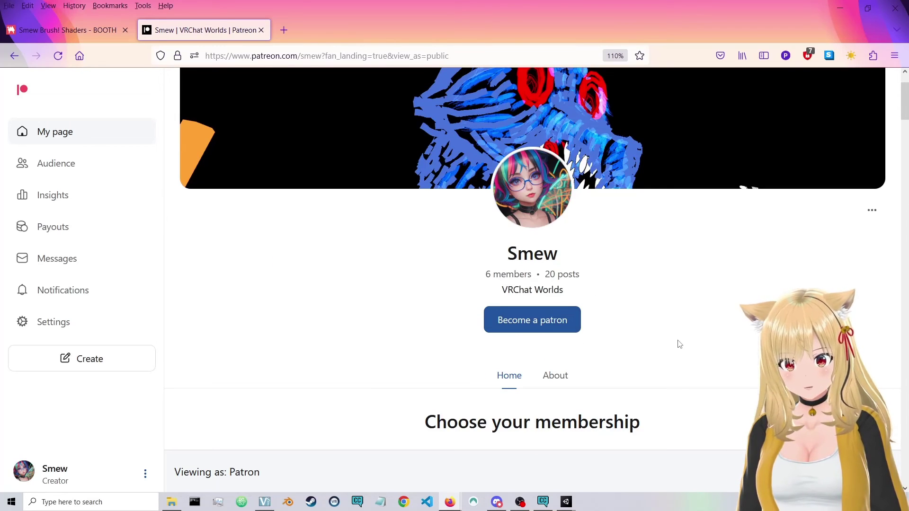
scroll(678, 331, "down", 5)
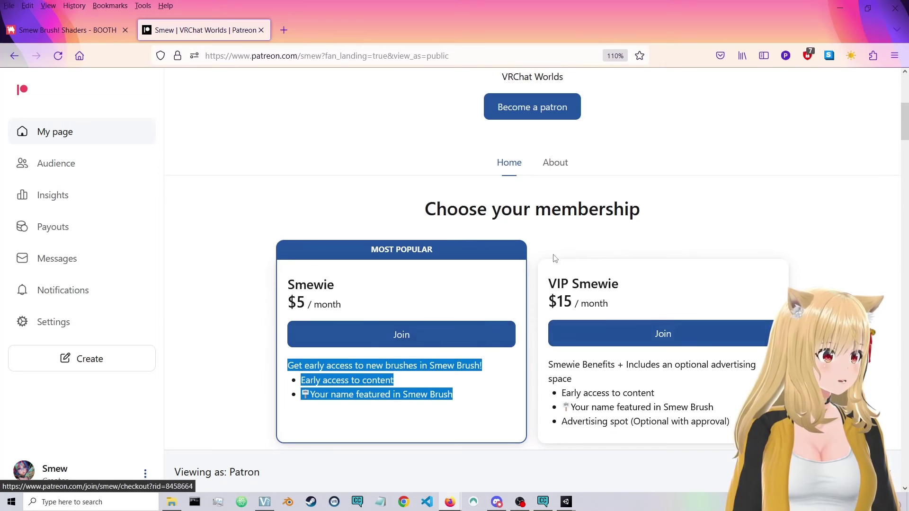
scroll(474, 279, "up", 5)
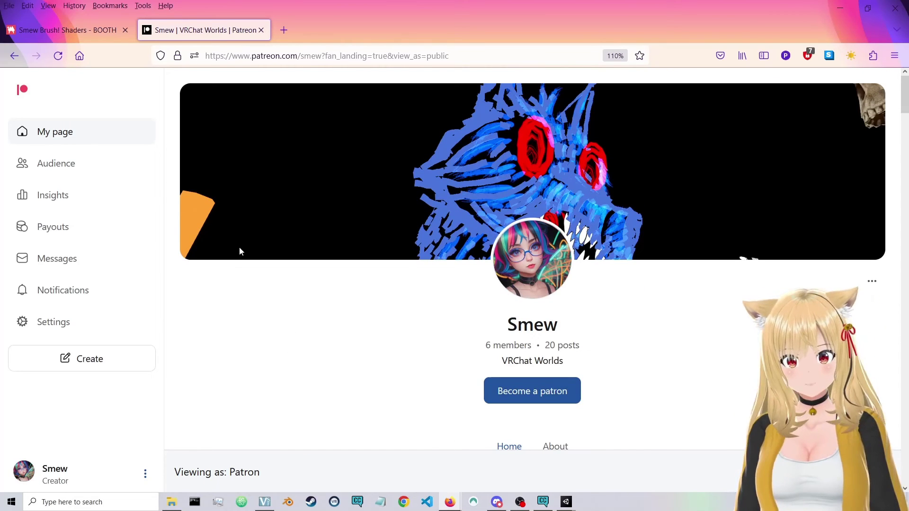
left_click(71, 30)
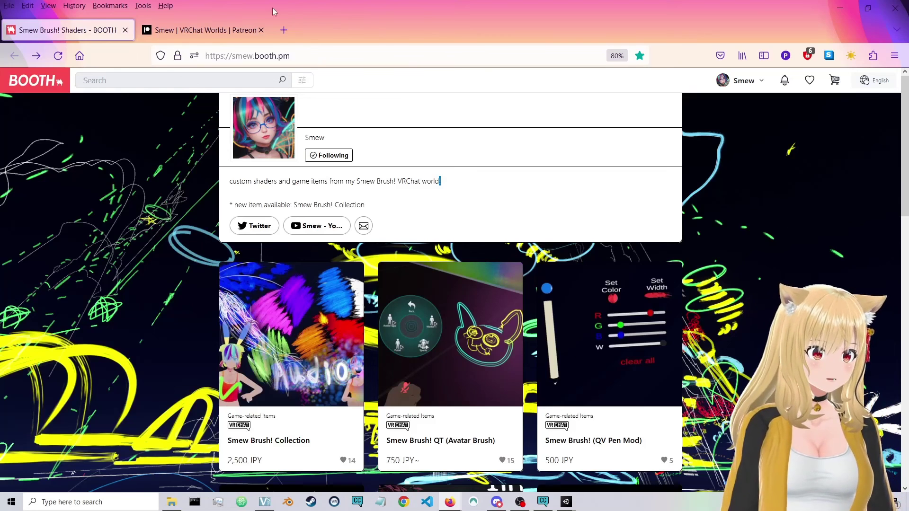
Step: Open Smew's Ko-fi page in a new tab and reset its zoom to 100%
left_click(284, 30)
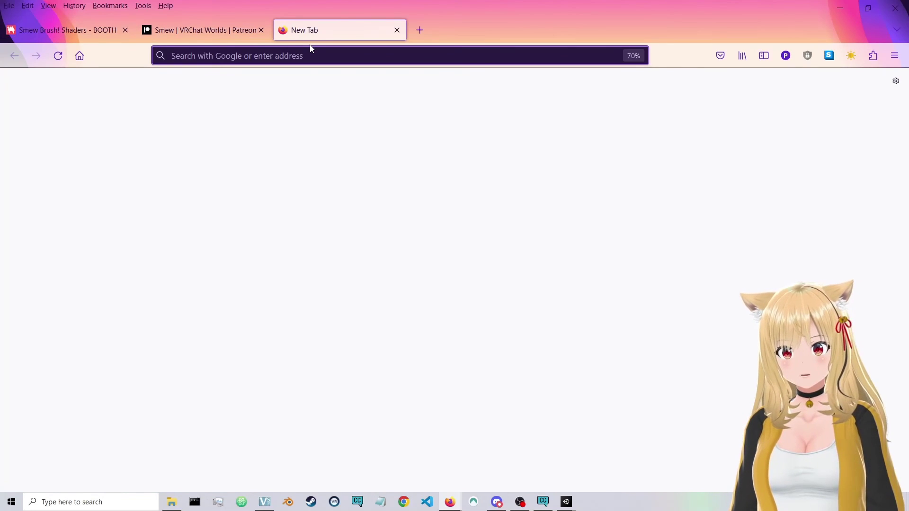
type("ko-fi.com/")
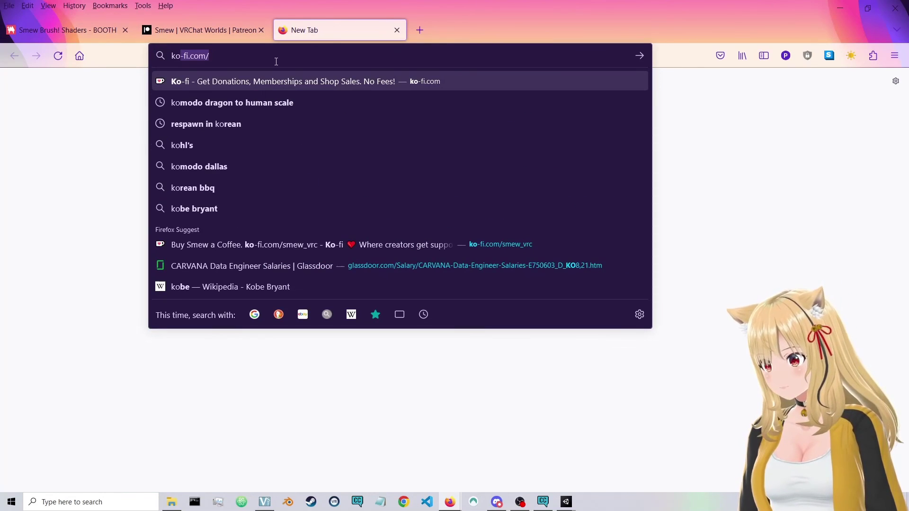
left_click(237, 246)
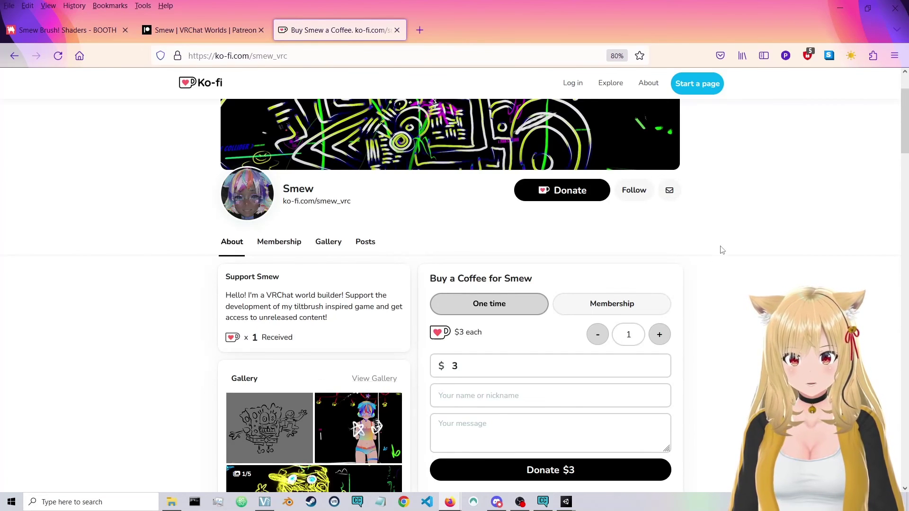
key("ctrl+0")
Step: Browse the Ko-fi gallery of posts, then go back to the Patreon tab
scroll(416, 265, "down", 3)
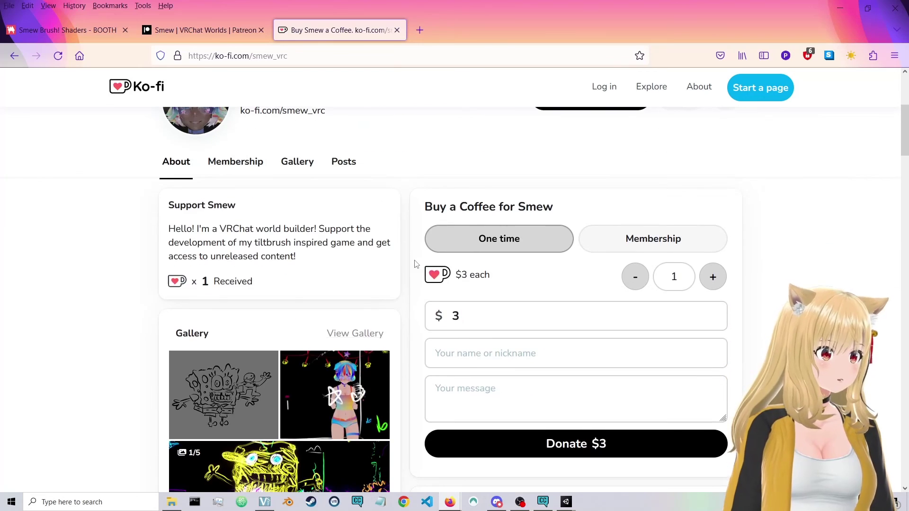
left_click(367, 334)
scroll(648, 280, "down", 5)
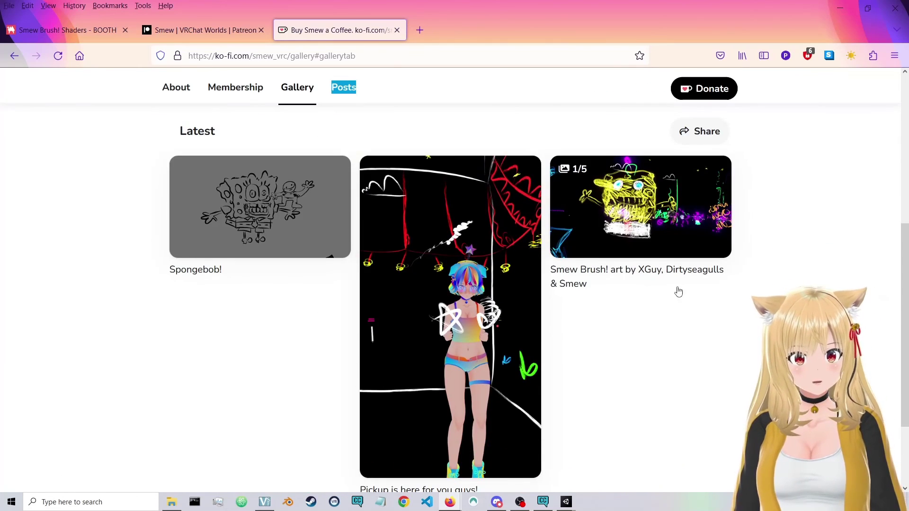
scroll(678, 291, "down", 2)
scroll(678, 296, "up", 3)
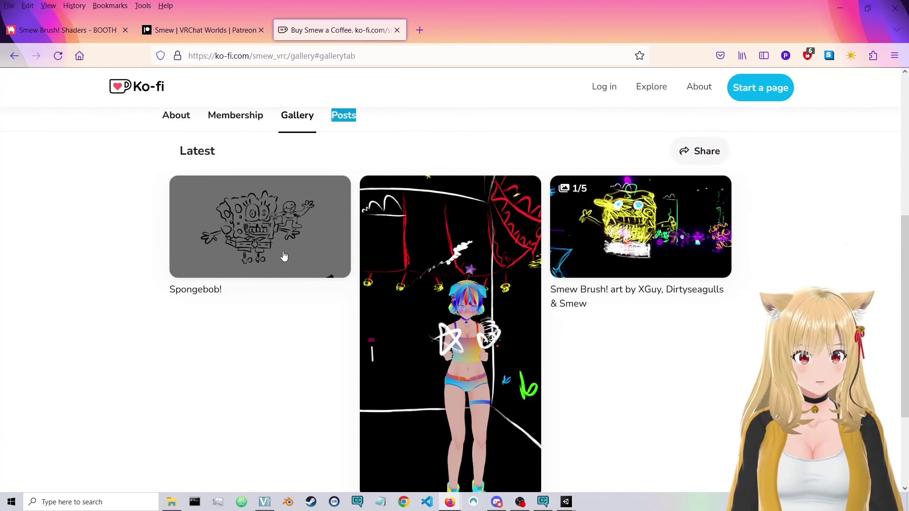
scroll(413, 244, "up", 5)
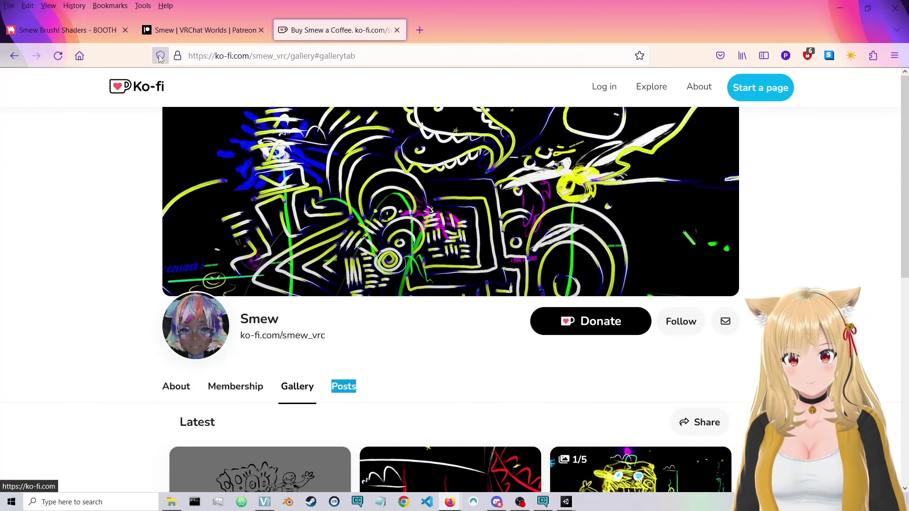
left_click(199, 29)
Step: Unmaximize Firefox over the Unity project and bring the Patreon page to the front
left_click(73, 31)
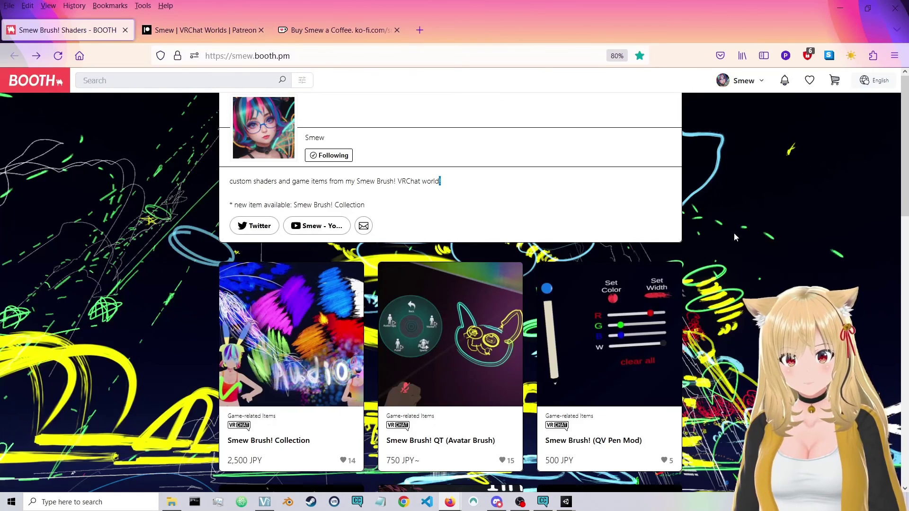
left_click_drag(455, 7, 257, 22)
left_click(227, 41)
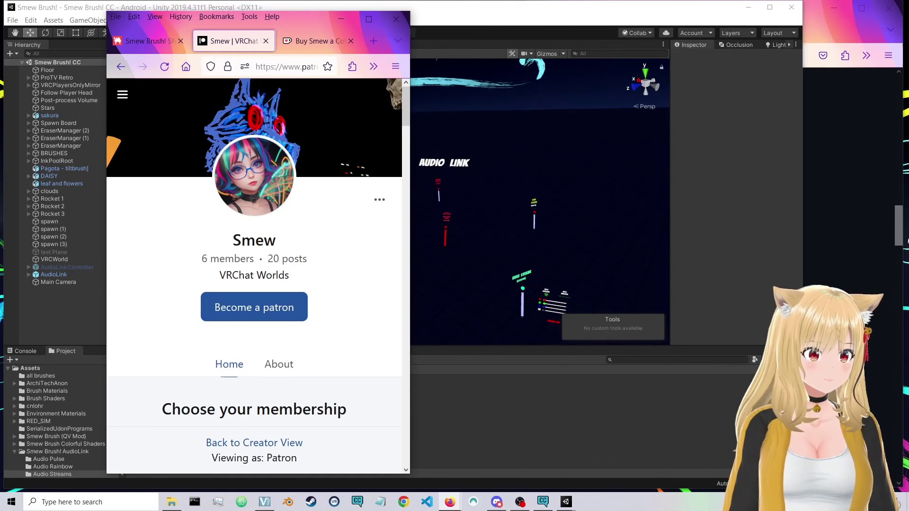